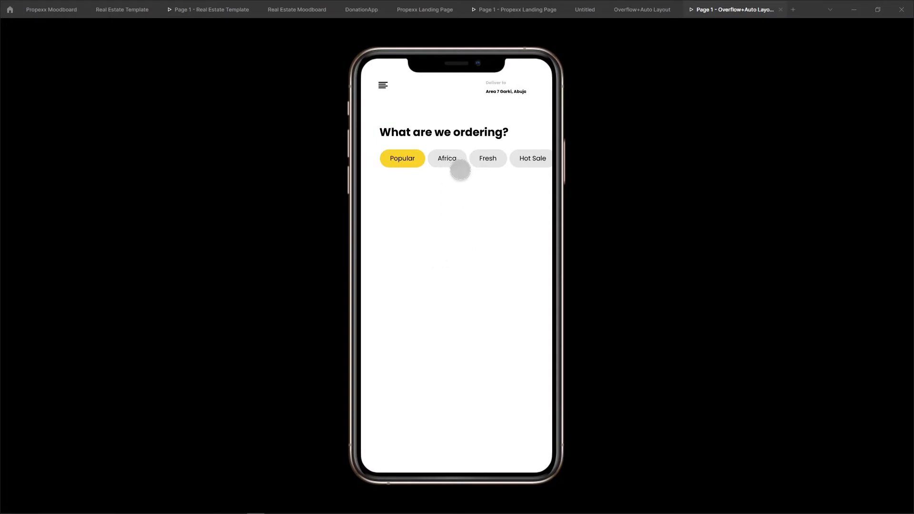
# Drag the category pill row sideways in the prototype preview to reveal more categories
pyautogui.moveTo(469, 155)
pyautogui.mouseDown()
pyautogui.moveTo(441, 164)
pyautogui.moveTo(486, 161)
pyautogui.mouseUp()
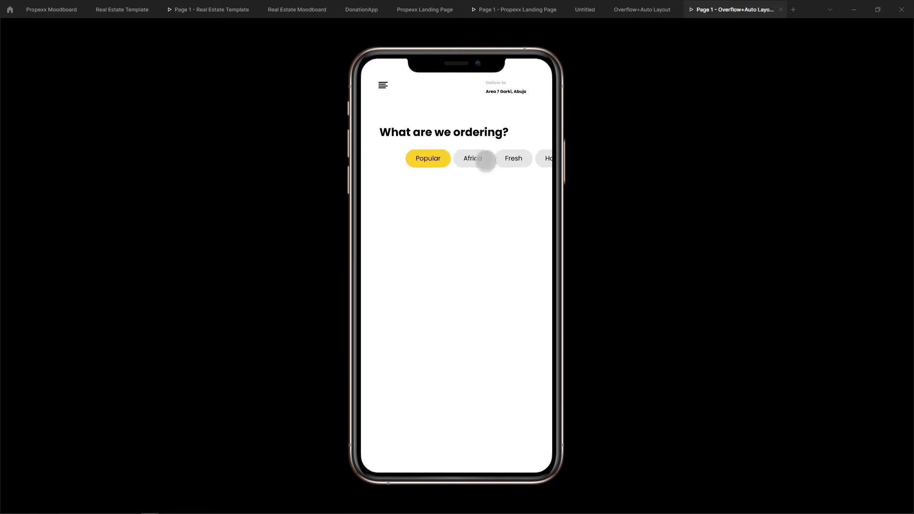
pyautogui.hscroll(5, 419, 160)
pyautogui.hscroll(-5, 447, 162)
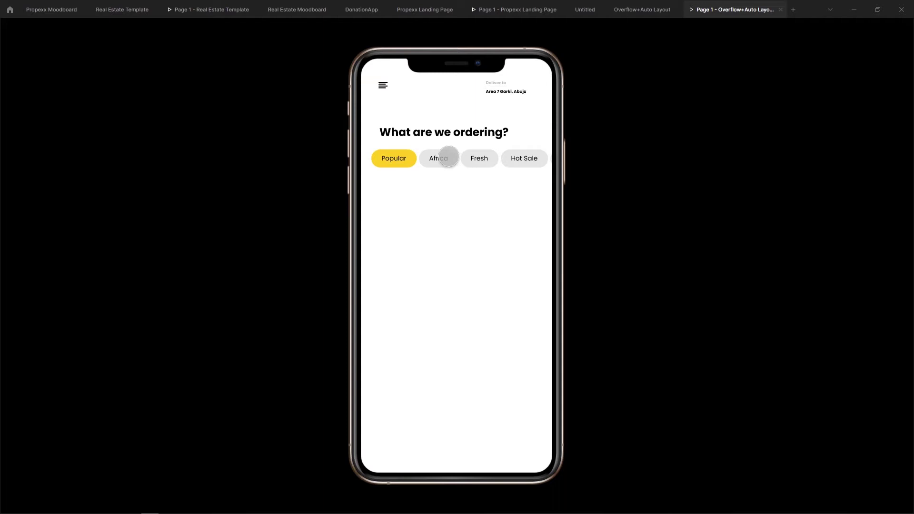
pyautogui.moveTo(448, 162); pyautogui.dragTo(402, 158)
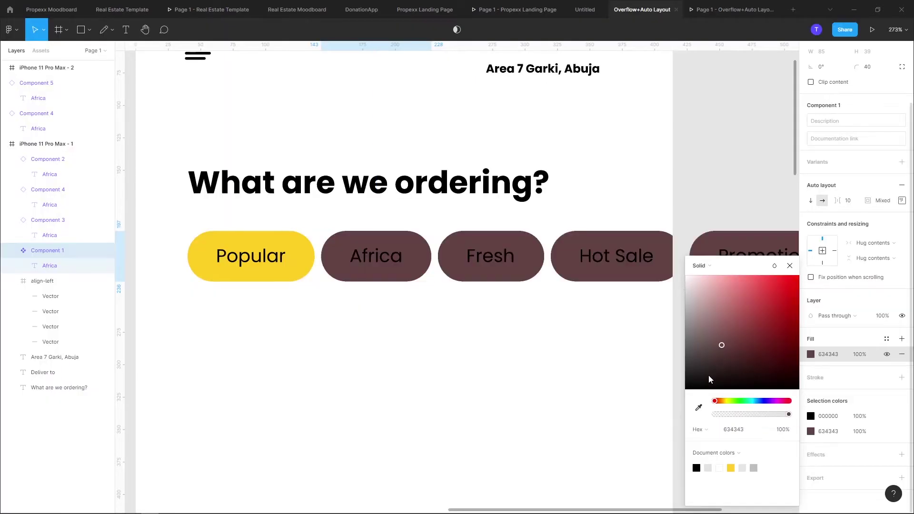
# Recolour the category pills from dark red to a brighter red
pyautogui.moveTo(721, 347); pyautogui.dragTo(825, 295)
pyautogui.moveTo(754, 322); pyautogui.dragTo(812, 295)
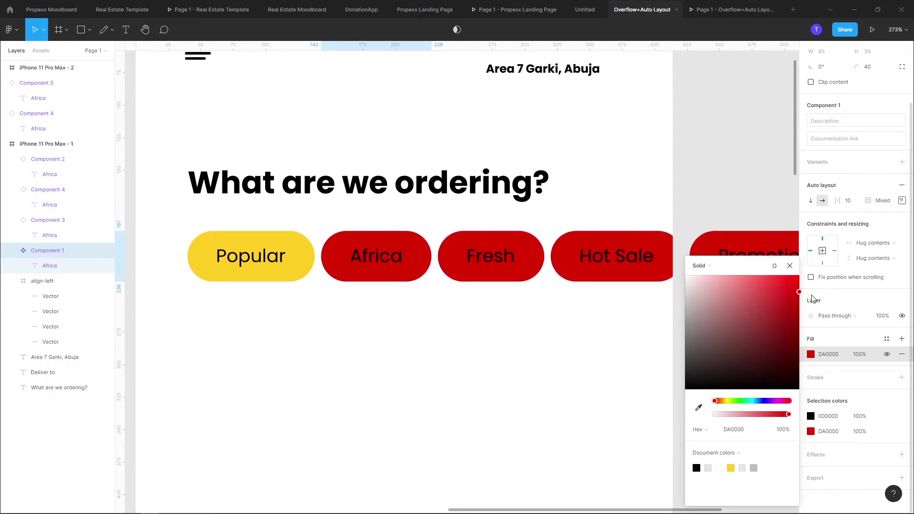
pyautogui.click(450, 349)
pyautogui.scroll(1, 309, 274)
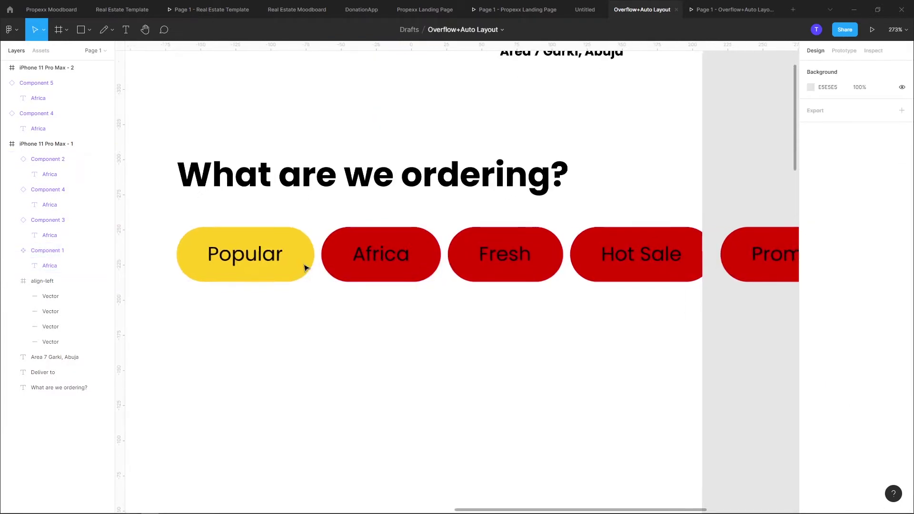
# Slide the pill row again, then replace the yellow Popular pill's label with a long test string
pyautogui.click(305, 266)
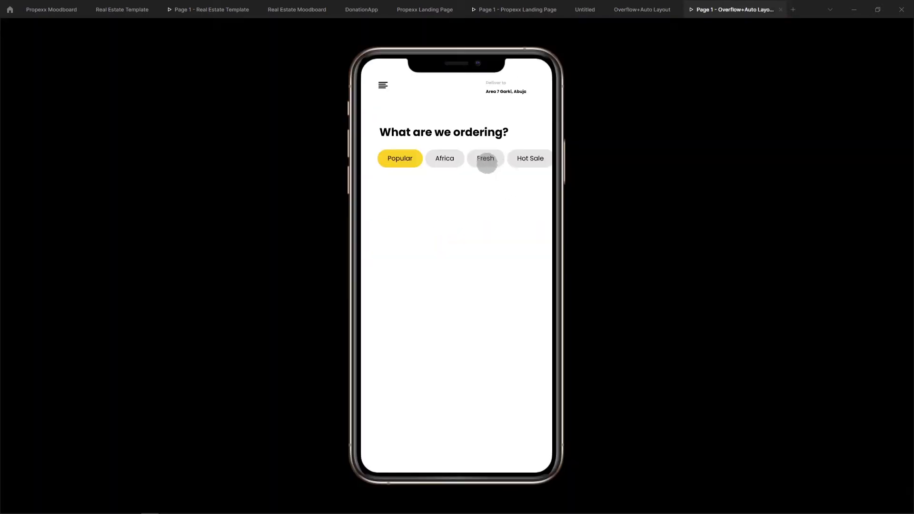
pyautogui.moveTo(485, 163)
pyautogui.mouseDown()
pyautogui.moveTo(450, 158)
pyautogui.moveTo(482, 158)
pyautogui.mouseUp()
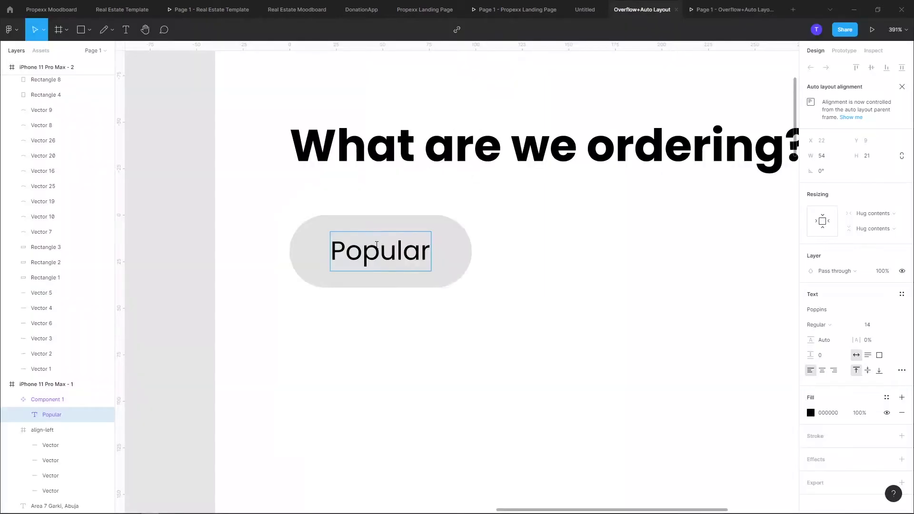
pyautogui.doubleClick(377, 245)
pyautogui.write('h')
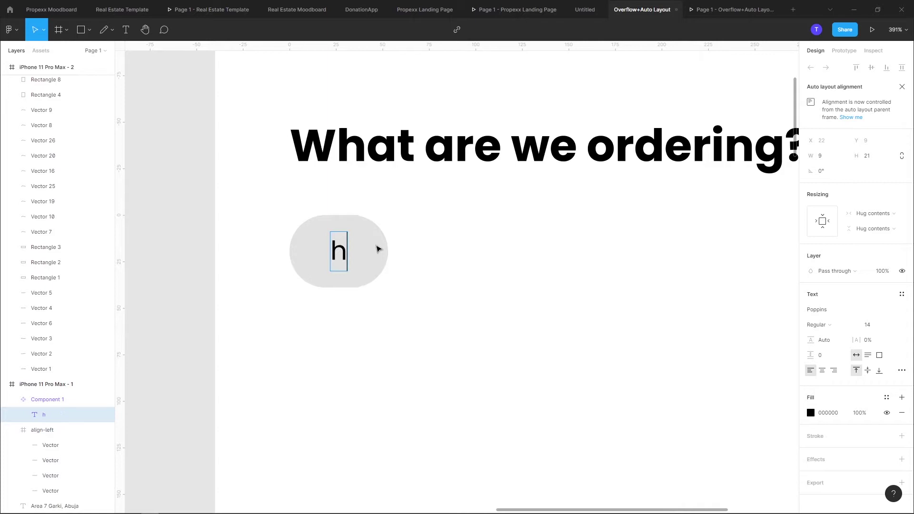
pyautogui.write('hdfhdfhdhfdhdfhdfhdfhdfh')
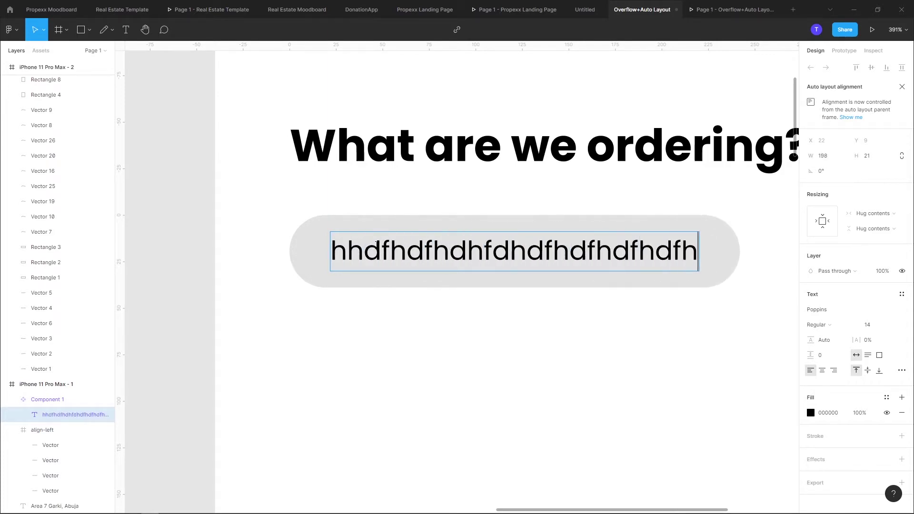
pyautogui.hotkey('ctrl', 'a')
pyautogui.press('Escape')
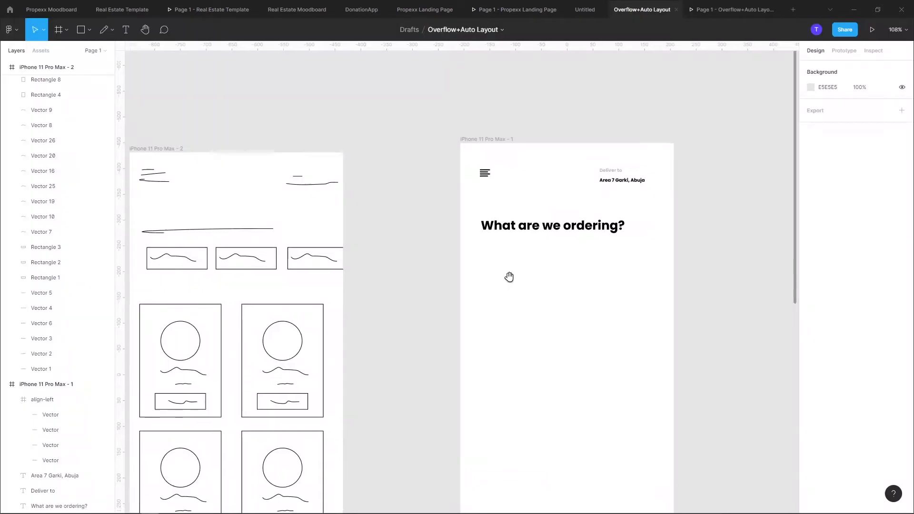
# Pan and zoom to the 'What are we ordering?' heading in iPhone 11 Pro Max - 1
pyautogui.moveTo(510, 278); pyautogui.dragTo(505, 271)
pyautogui.moveTo(381, 262); pyautogui.dragTo(566, 227)
pyautogui.scroll(1, 404, 247)
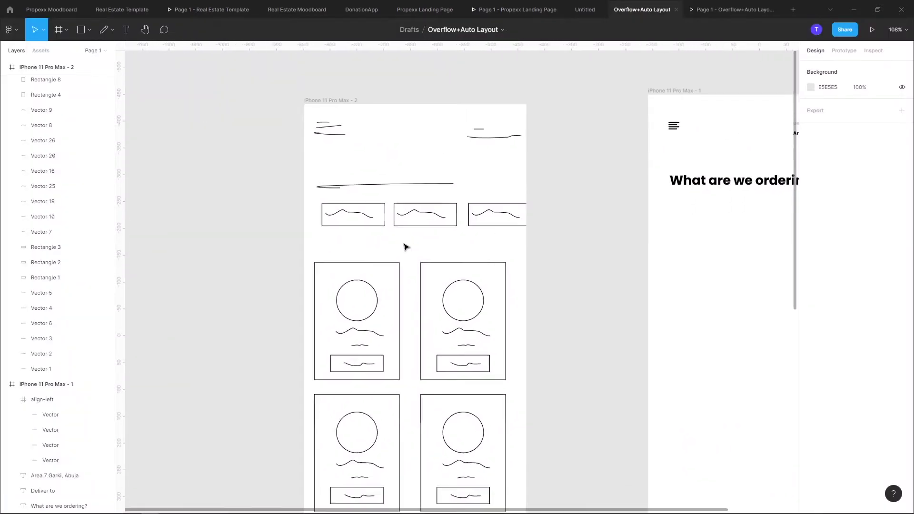
pyautogui.scroll(1, 405, 246)
pyautogui.moveTo(450, 316); pyautogui.dragTo(467, 137)
pyautogui.moveTo(481, 177); pyautogui.dragTo(489, 378)
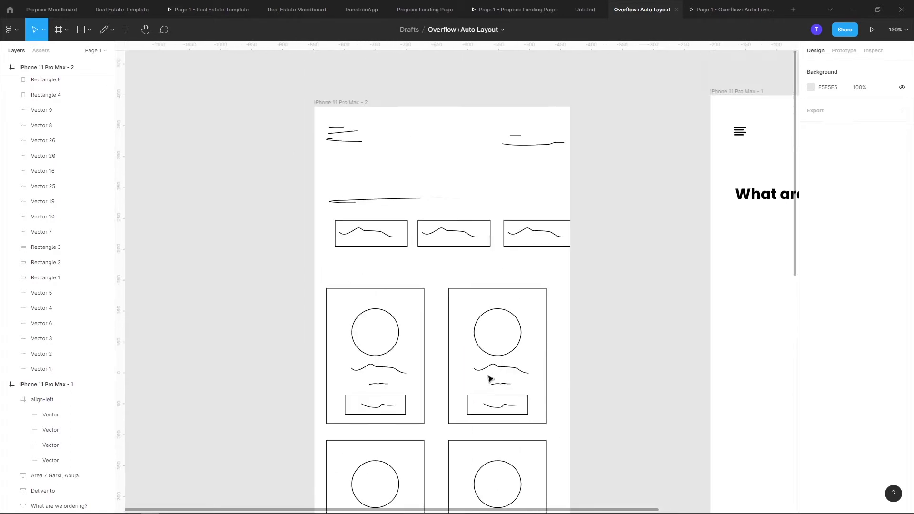
pyautogui.hscroll(2, 437, 367)
pyautogui.scroll(2, 436, 367)
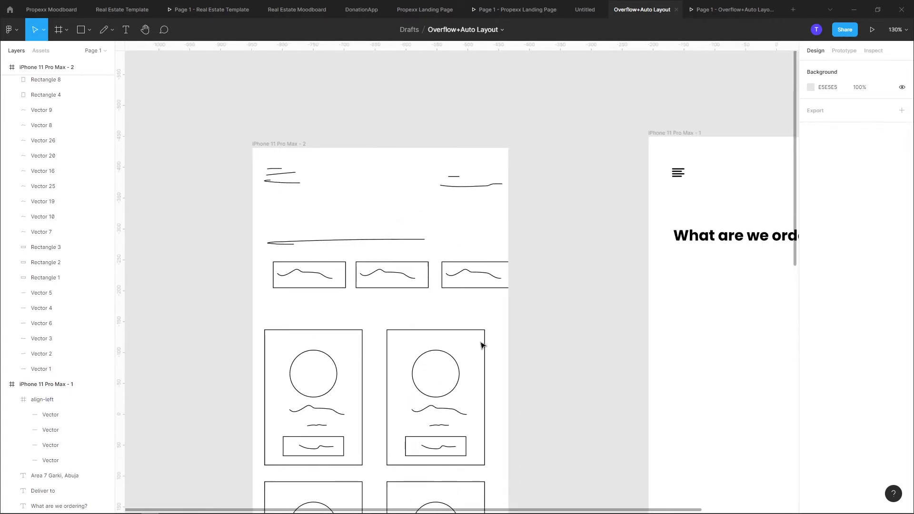
pyautogui.hscroll(5, 481, 342)
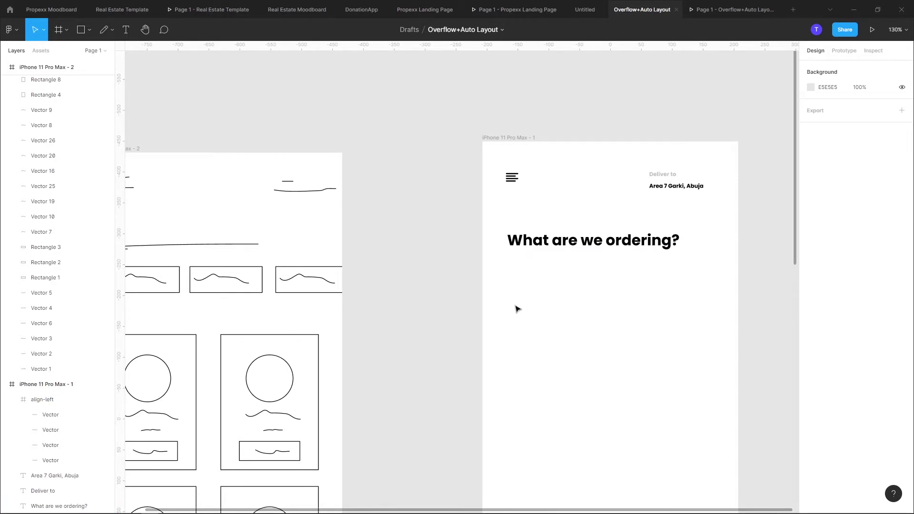
pyautogui.scroll(2, 505, 308)
pyautogui.hscroll(2, 502, 308)
# Draw a 120×39 grey rectangle just below the heading, aligned to its left edge
pyautogui.click(80, 30)
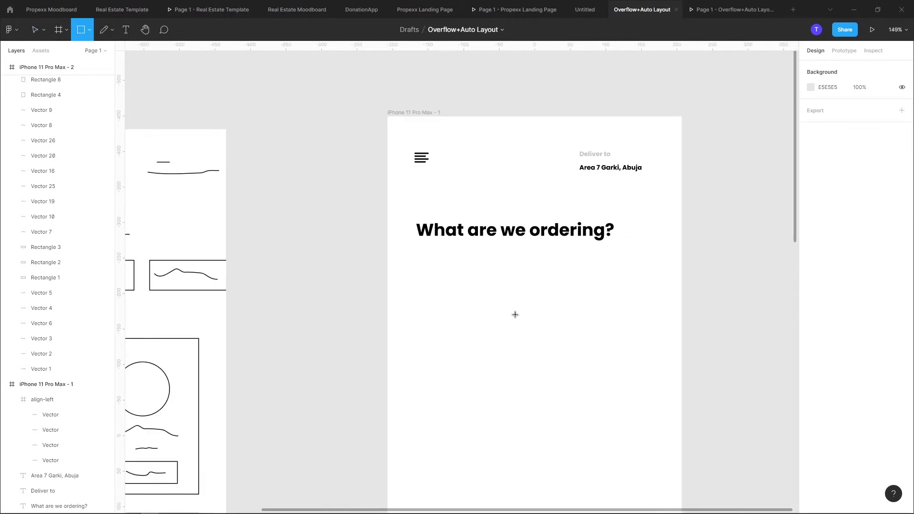
pyautogui.moveTo(416, 255)
pyautogui.mouseDown()
pyautogui.moveTo(477, 283)
pyautogui.moveTo(459, 269)
pyautogui.moveTo(507, 272)
pyautogui.moveTo(450, 275)
pyautogui.mouseUp()
pyautogui.scroll(3, 471, 275)
pyautogui.press('t')
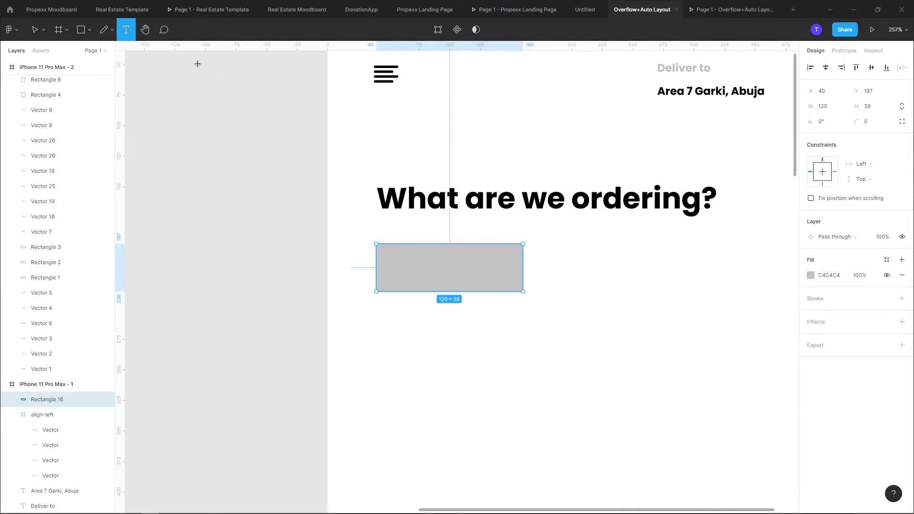
# Add a 'Popular' text label and centre it inside the grey rectangle
pyautogui.click(392, 270)
pyautogui.write('P')
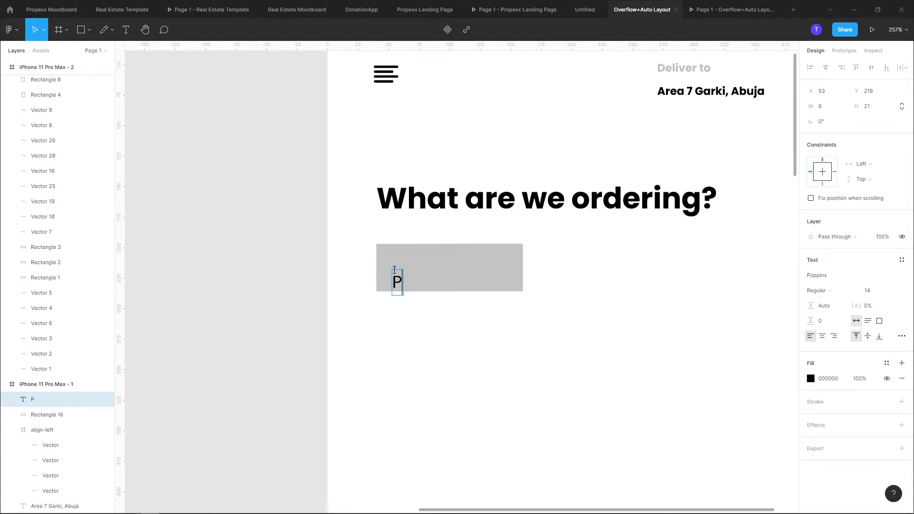
pyautogui.write('opular')
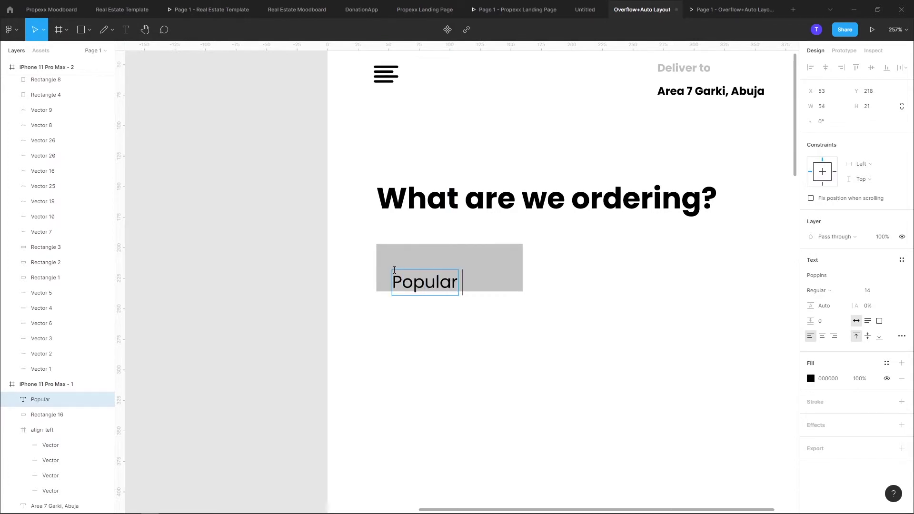
pyautogui.press('Escape')
pyautogui.moveTo(428, 287); pyautogui.dragTo(452, 272)
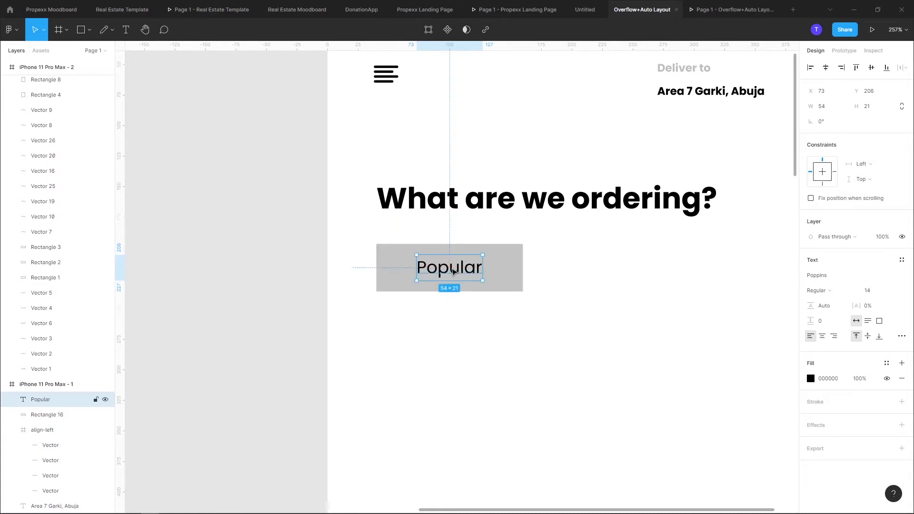
pyautogui.scroll(5, 456, 274)
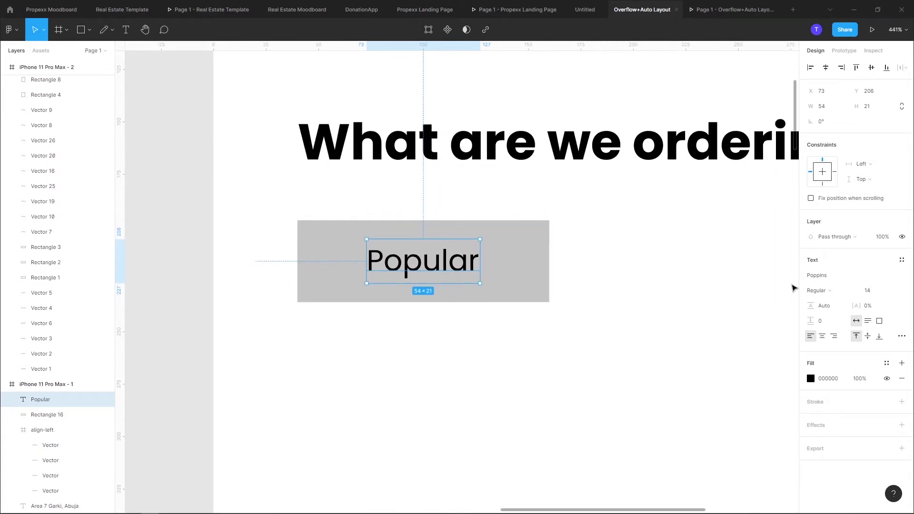
pyautogui.click(891, 294)
pyautogui.click(413, 272)
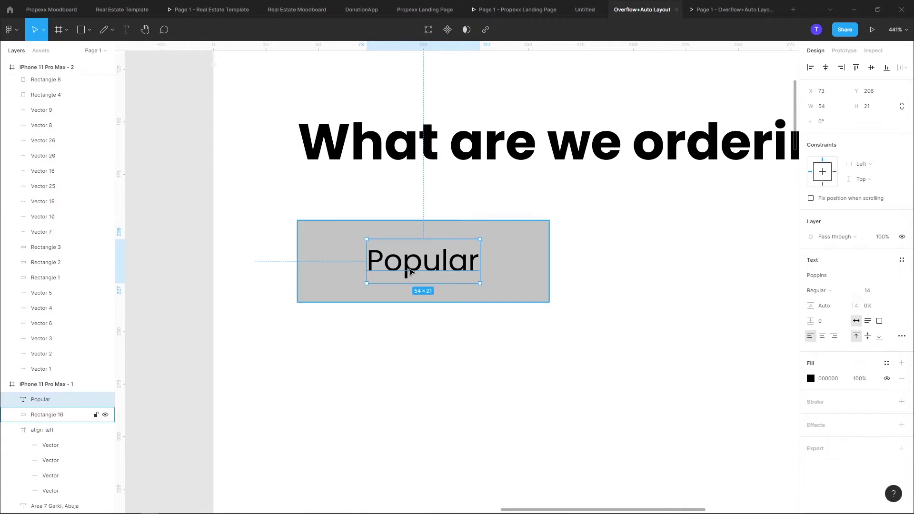
# Narrow the rectangle evenly to 98 px wide and align the button with the heading's left edge
pyautogui.click(503, 264)
pyautogui.hscroll(-3, 503, 263)
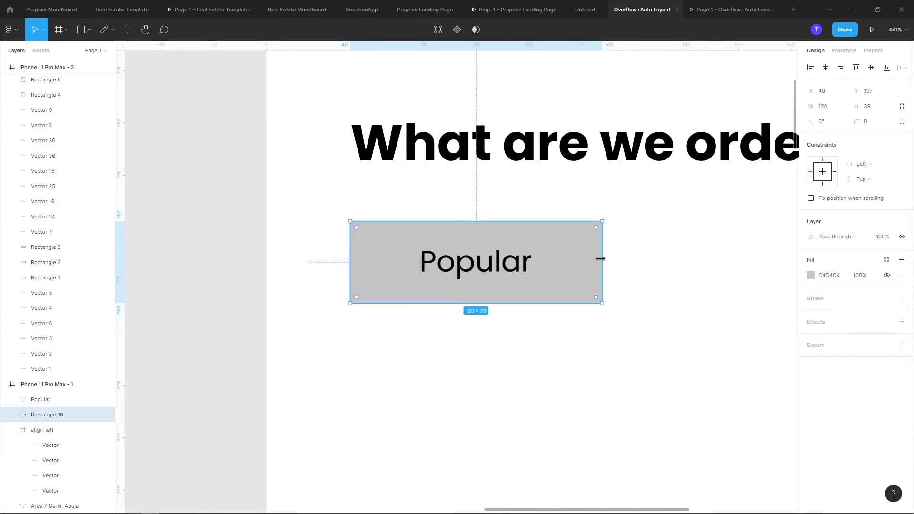
pyautogui.moveTo(600, 259); pyautogui.dragTo(581, 254)
pyautogui.click(516, 263)
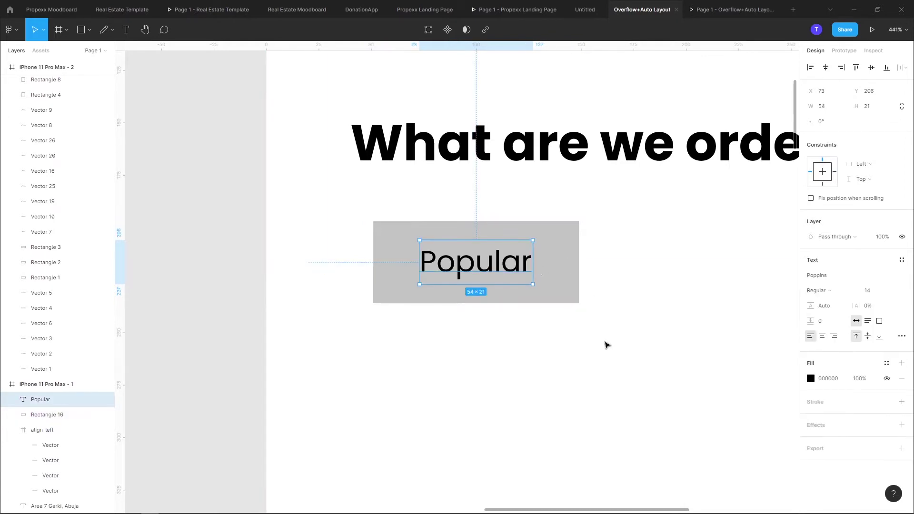
pyautogui.moveTo(606, 345); pyautogui.dragTo(429, 229)
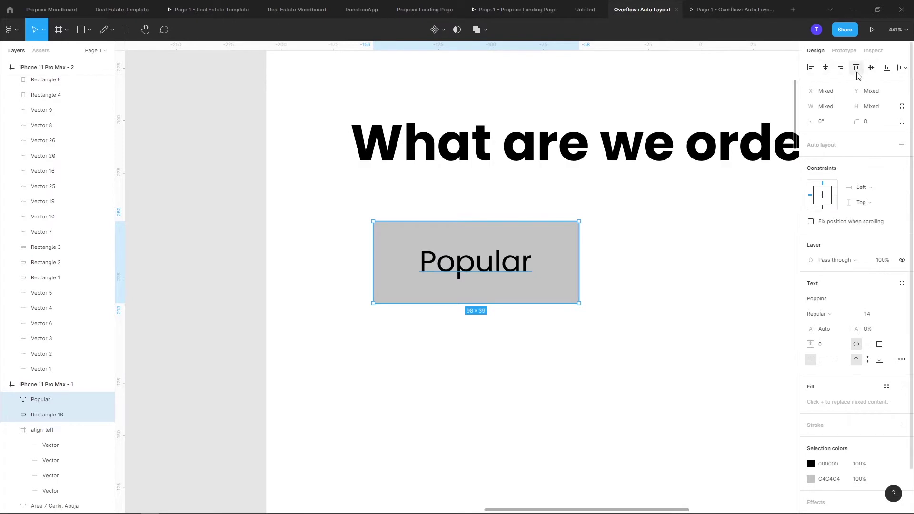
pyautogui.scroll(-5, 429, 191)
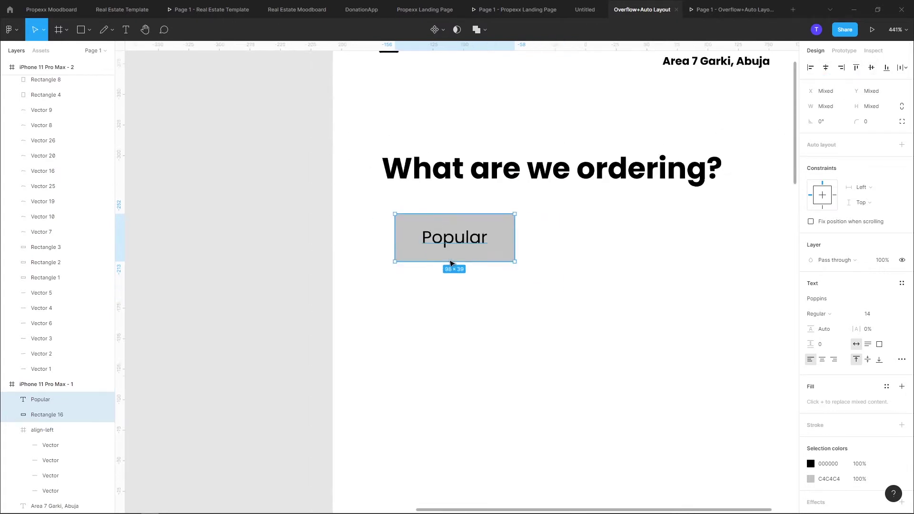
pyautogui.scroll(3, 452, 238)
pyautogui.scroll(2, 476, 242)
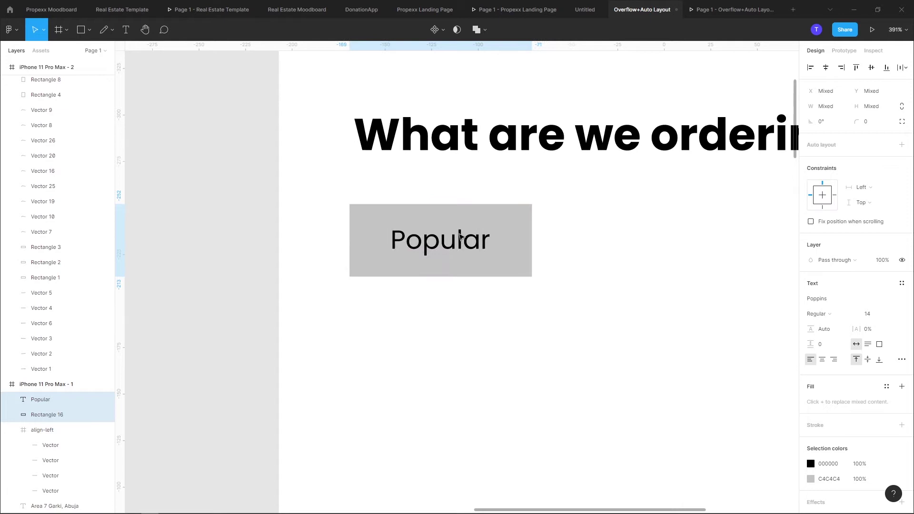
pyautogui.moveTo(463, 240); pyautogui.dragTo(467, 240)
# Give the Popular button's rectangle a corner radius of 40
pyautogui.click(582, 262)
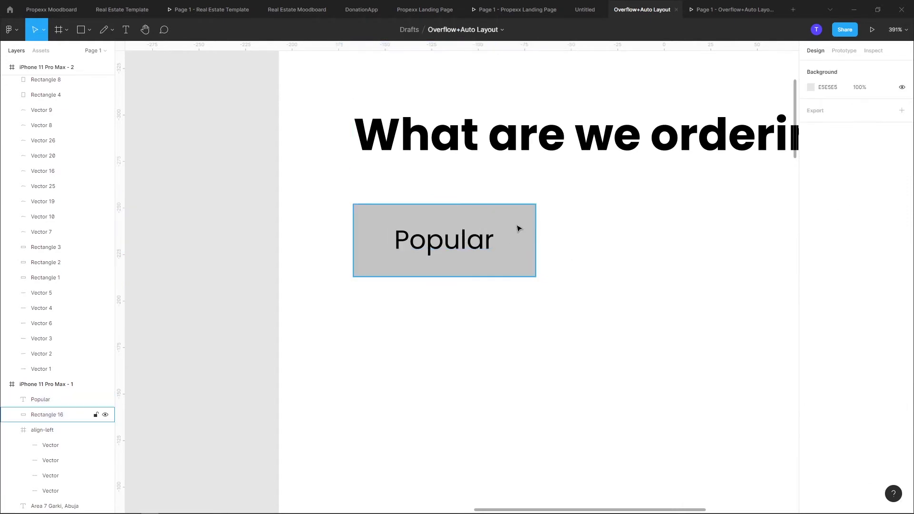
pyautogui.click(518, 226)
pyautogui.click(878, 124)
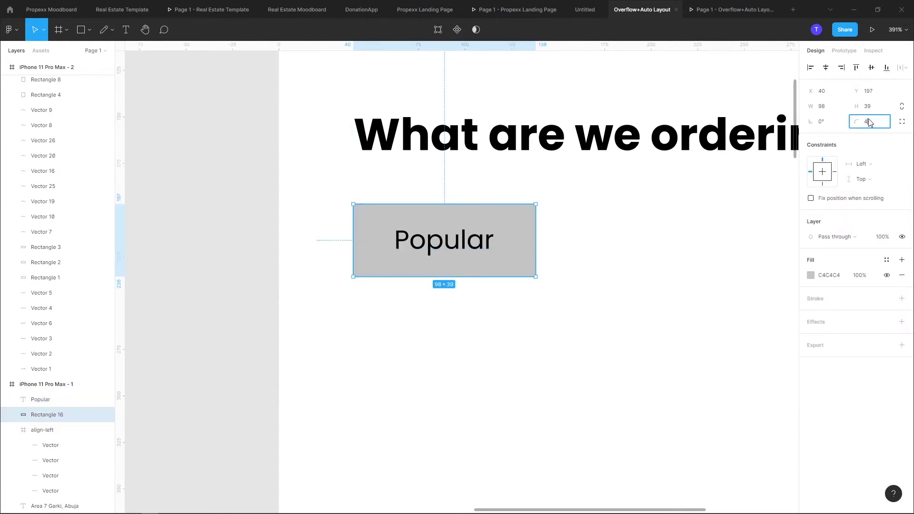
pyautogui.write('40')
pyautogui.press('Return')
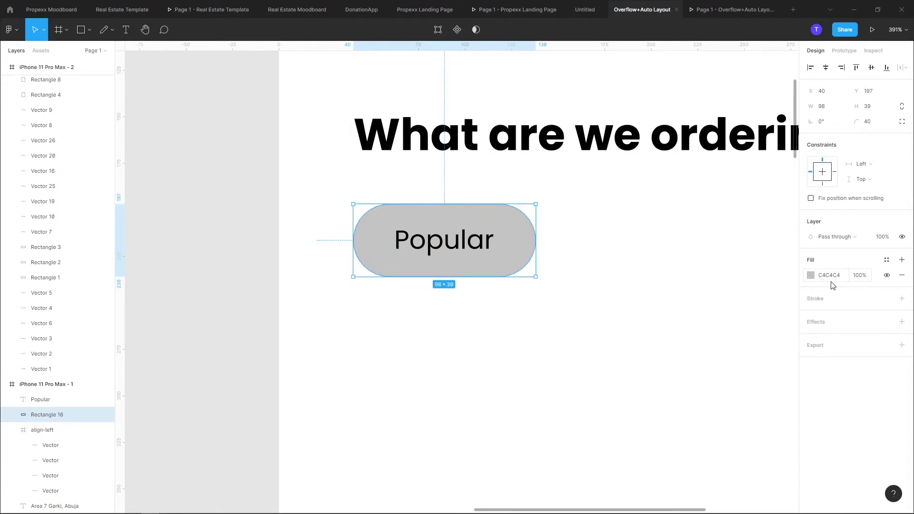
# Lighten the pill's fill to grey E2E2E2 and select the pill with its text
pyautogui.click(828, 280)
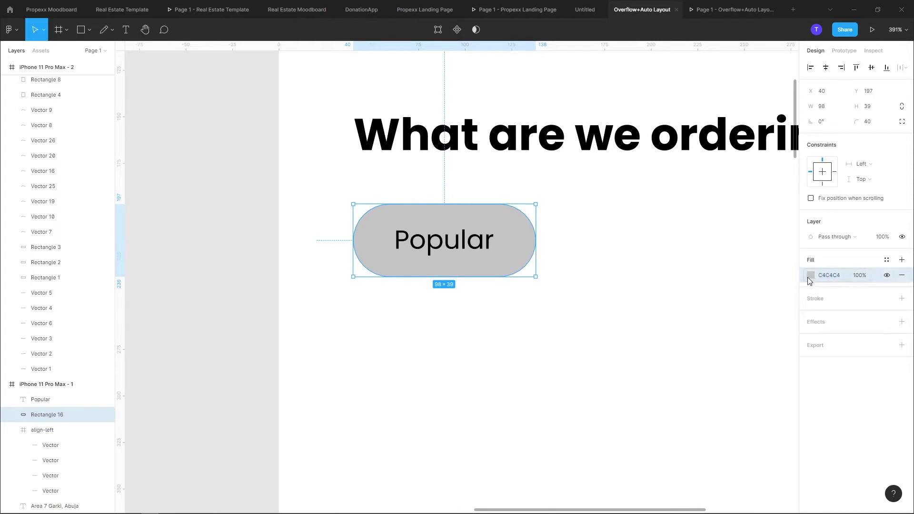
pyautogui.click(811, 276)
pyautogui.click(603, 288)
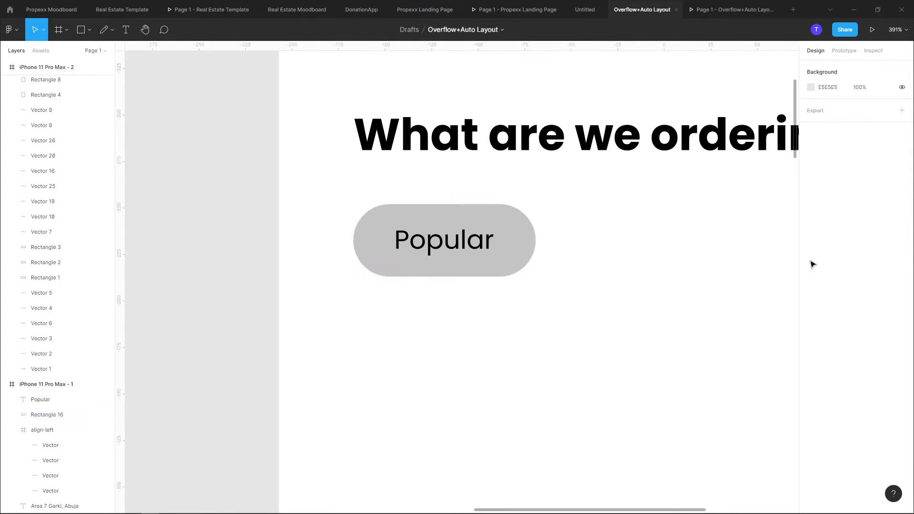
pyautogui.click(532, 232)
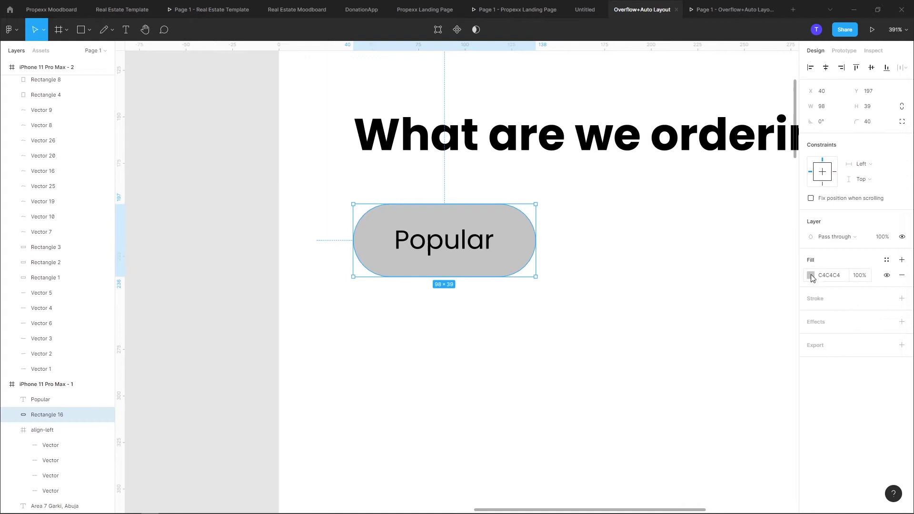
pyautogui.click(811, 276)
pyautogui.moveTo(704, 303); pyautogui.dragTo(672, 292)
pyautogui.click(572, 292)
pyautogui.moveTo(616, 326); pyautogui.dragTo(332, 234)
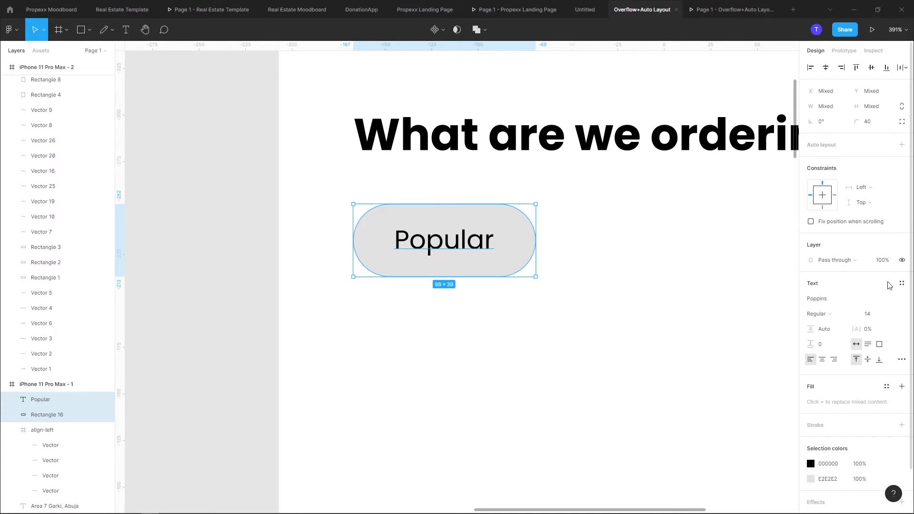
# Turn the Popular pill into a component and duplicate it into a row of three
pyautogui.rightClick(519, 245)
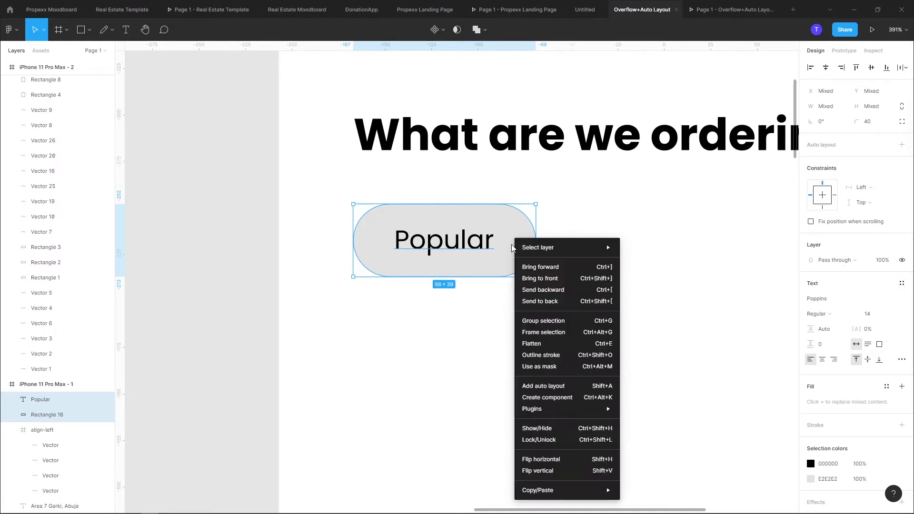
pyautogui.click(548, 398)
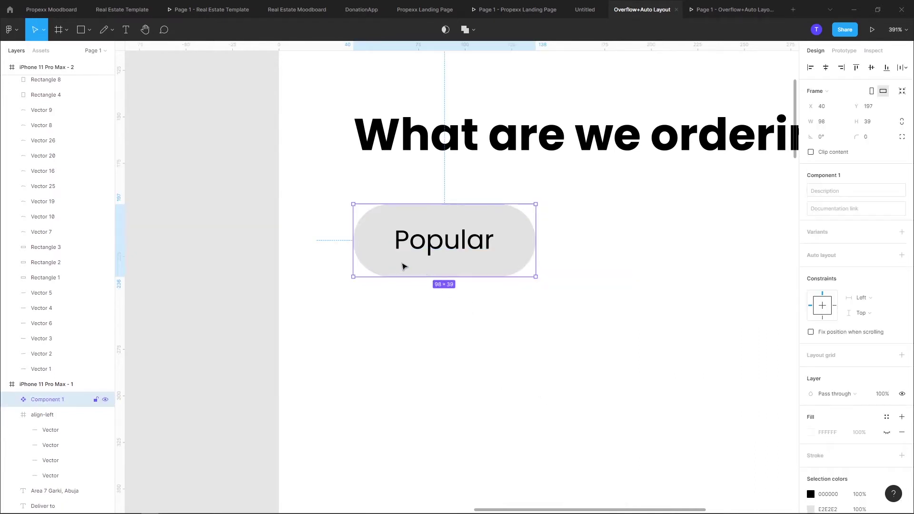
pyautogui.moveTo(402, 265); pyautogui.dragTo(785, 264)
pyautogui.moveTo(666, 264); pyautogui.dragTo(602, 274)
# Fill the pill backgrounds coral red FA7373, keeping the Popular text black
pyautogui.click(408, 251)
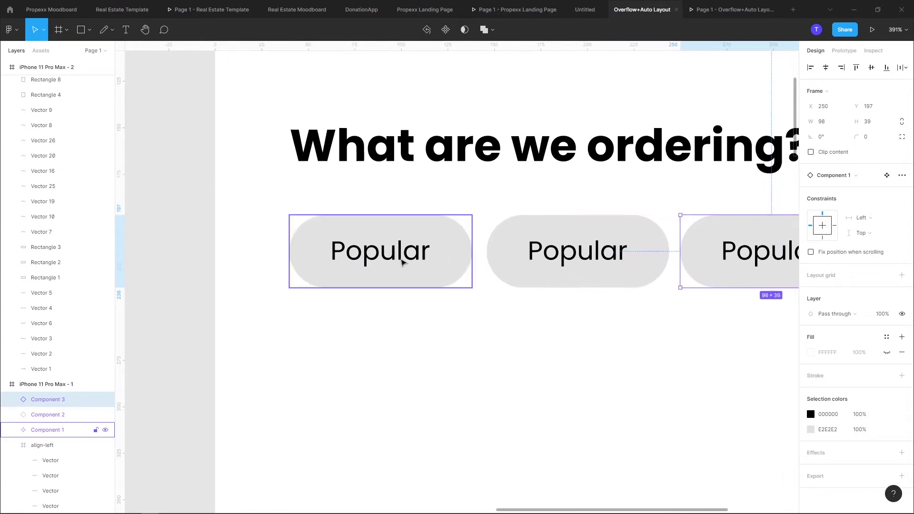
pyautogui.doubleClick(408, 250)
pyautogui.click(811, 365)
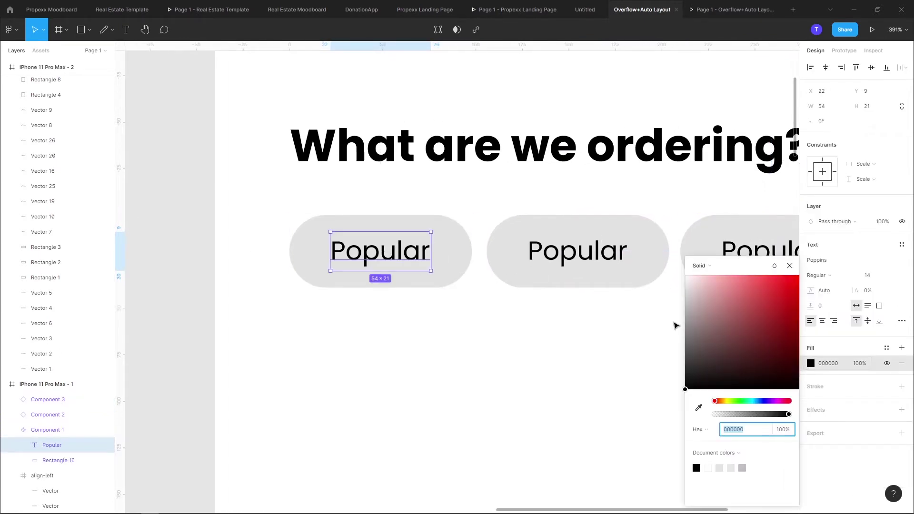
pyautogui.moveTo(676, 323); pyautogui.dragTo(753, 378)
pyautogui.click(453, 257)
pyautogui.doubleClick(453, 258)
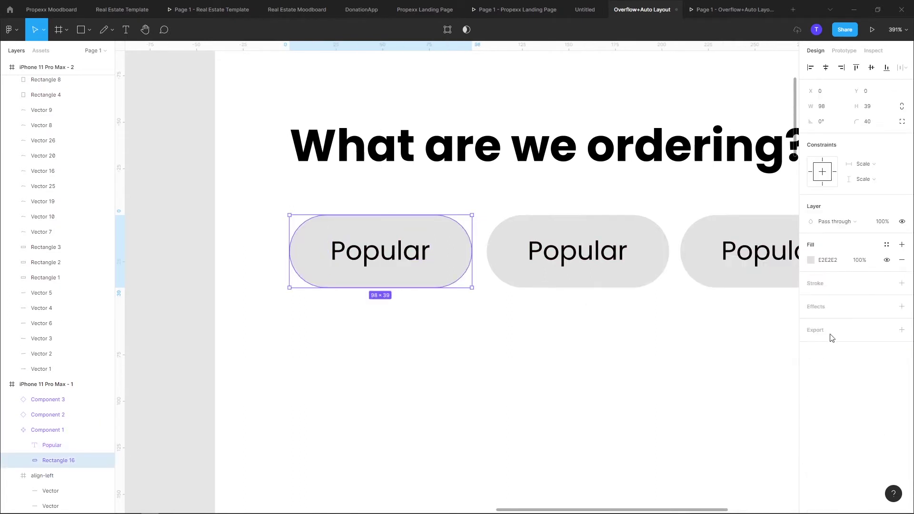
pyautogui.click(811, 259)
pyautogui.click(736, 353)
pyautogui.moveTo(745, 365); pyautogui.dragTo(748, 275)
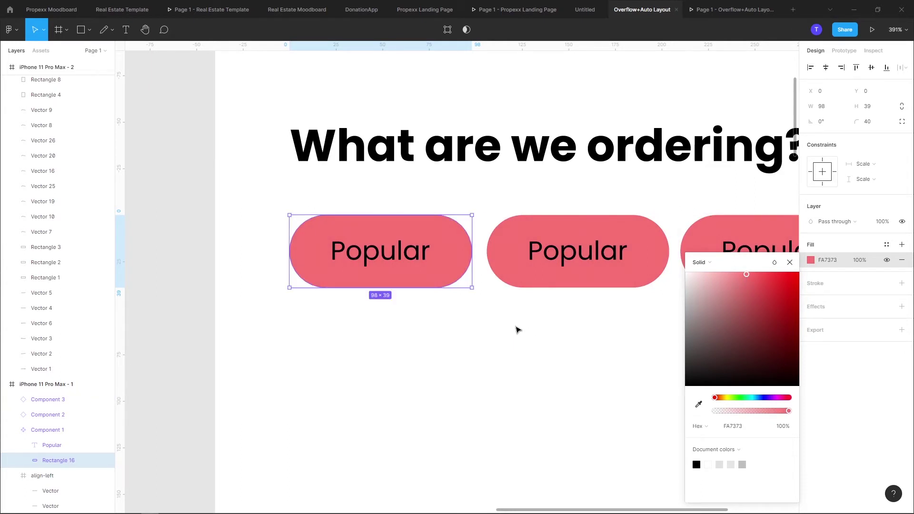
pyautogui.click(518, 329)
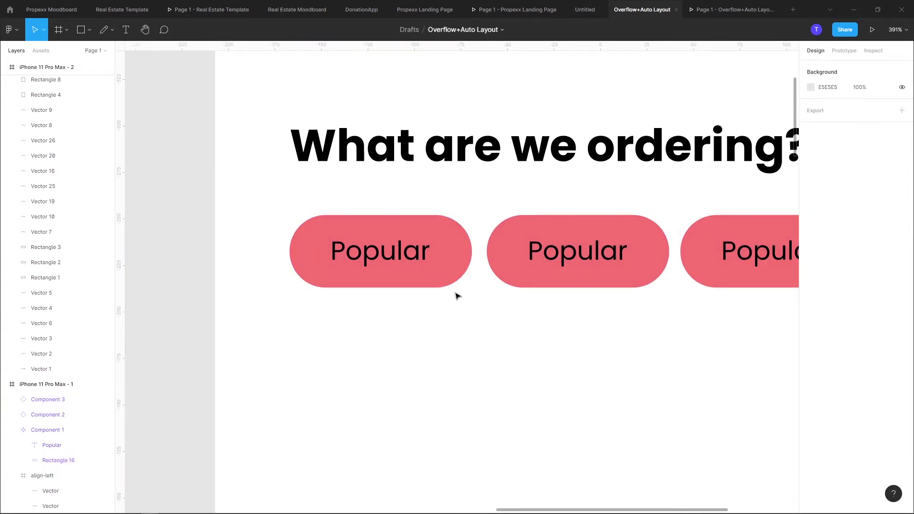
# Undo the red fill and duplicates, move the pill back to X 40, and add auto layout
pyautogui.hotkey('ctrl', 'z')
pyautogui.hotkey('ctrl', 'z')
pyautogui.hotkey('ctrl', 'z')
pyautogui.hotkey('ctrl', 'z')
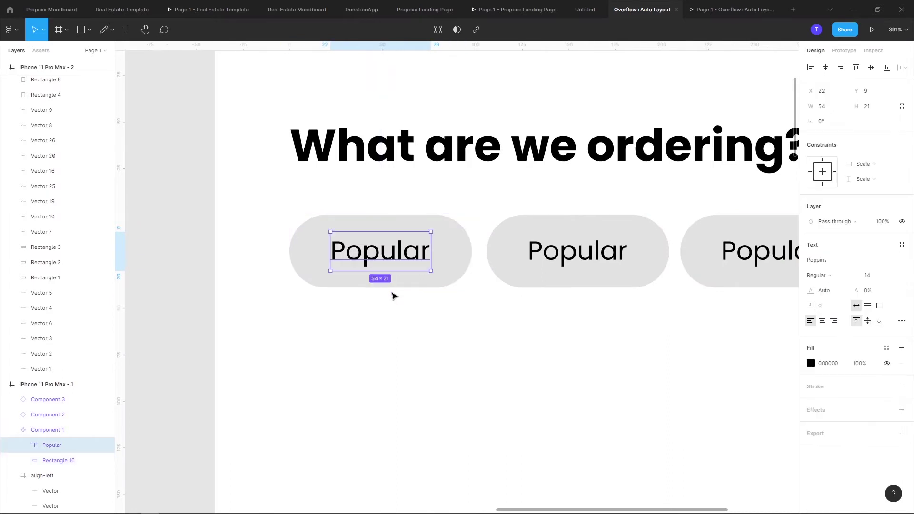
pyautogui.hotkey('ctrl', 'z')
pyautogui.hotkey('ctrl', 'z')
pyautogui.hotkey('ctrl', 'z')
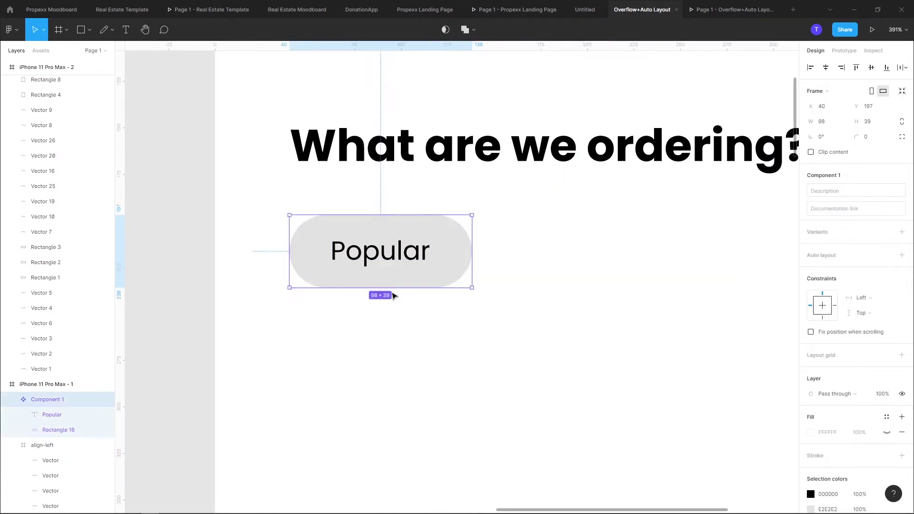
pyautogui.moveTo(429, 268); pyautogui.dragTo(428, 268)
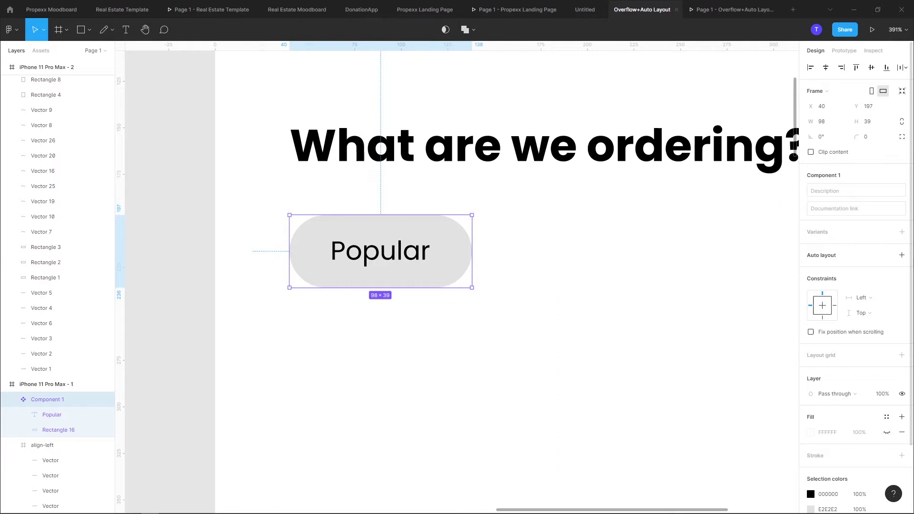
pyautogui.click(903, 256)
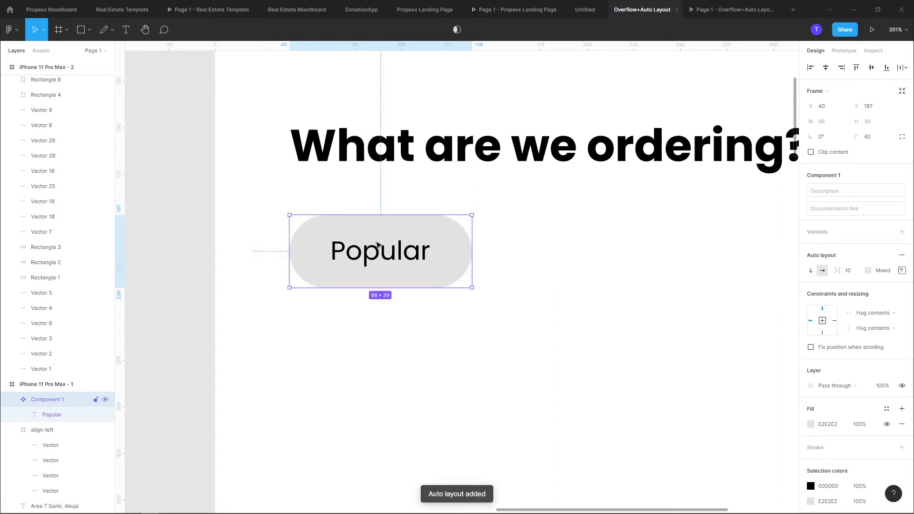
# Replace the pill's Popular label with a long test string to check it stretches
pyautogui.doubleClick(377, 245)
pyautogui.doubleClick(377, 244)
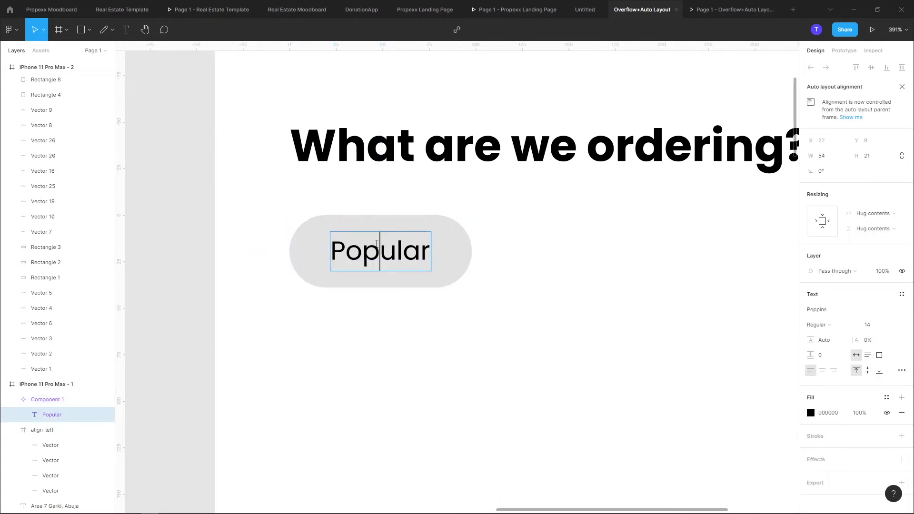
pyautogui.doubleClick(377, 244)
pyautogui.write('h')
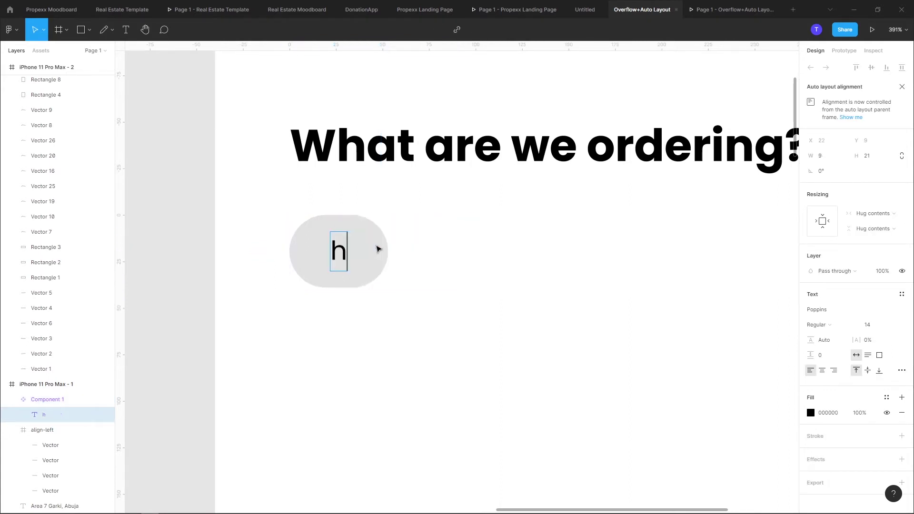
pyautogui.write('hdfhdfhdhfdhdfhdfhdfhdfh')
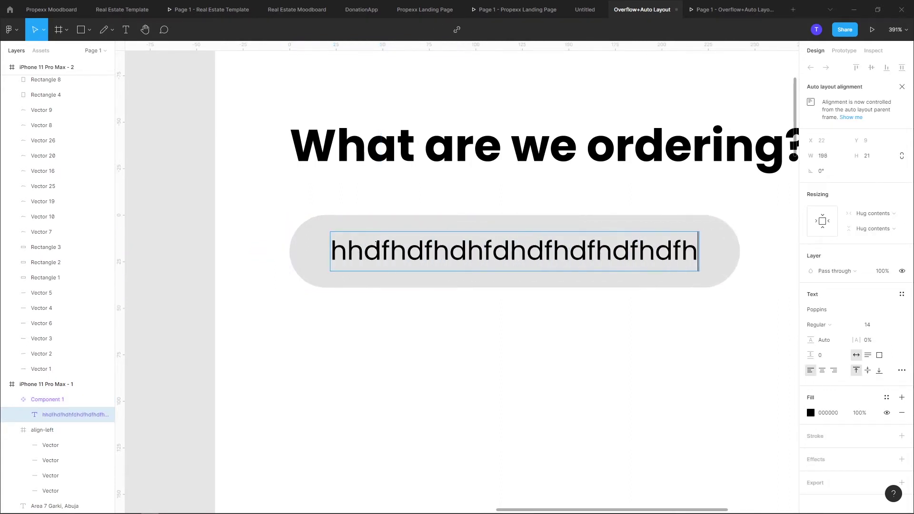
pyautogui.doubleClick(377, 243)
pyautogui.press('Escape')
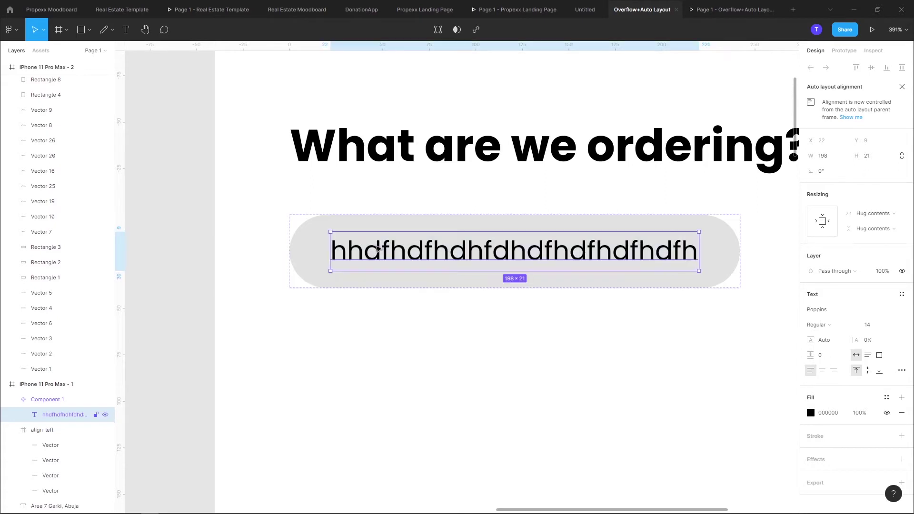
# Undo the test text so the pill reads Popular again, then select the pill
pyautogui.hscroll(1, 395, 257)
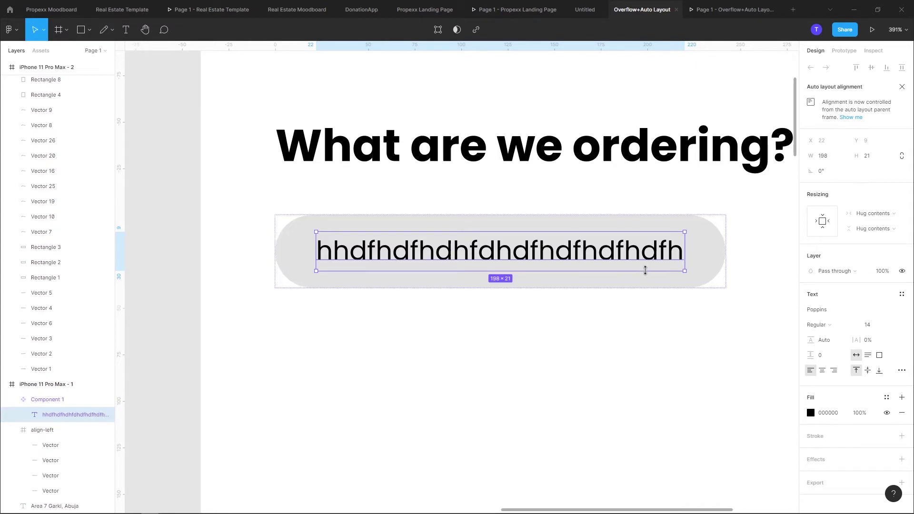
pyautogui.click(634, 206)
pyautogui.doubleClick(627, 242)
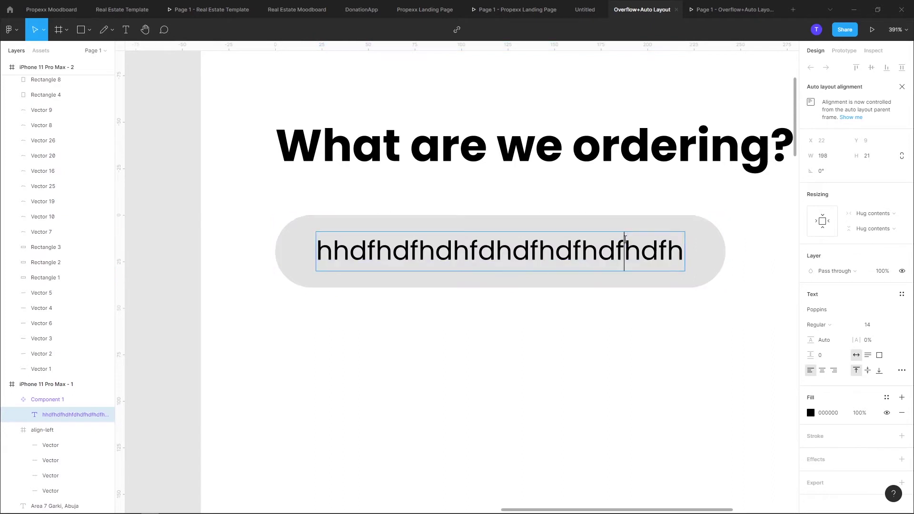
pyautogui.click(641, 218)
pyautogui.click(634, 248)
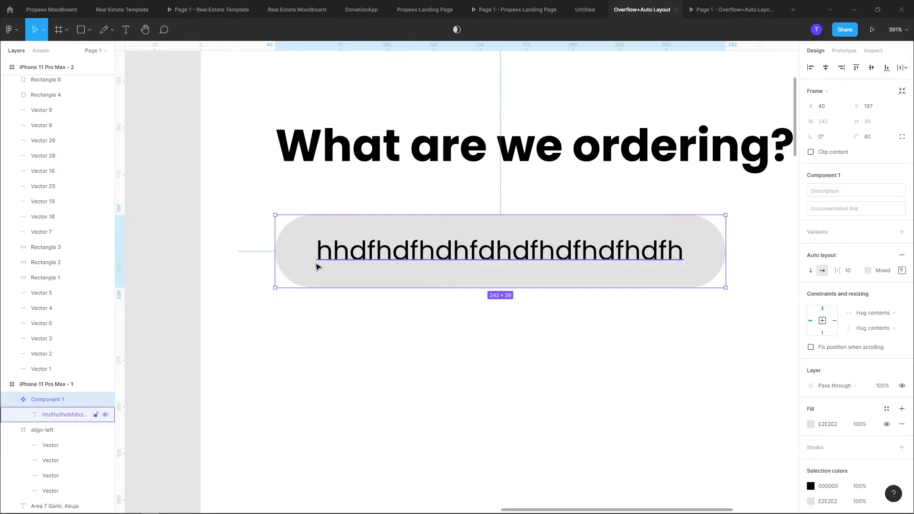
pyautogui.hotkey('ctrl', 'z')
pyautogui.hotkey('ctrl', 'z')
pyautogui.hotkey('ctrl', 'z')
pyautogui.hotkey('ctrl', 'z')
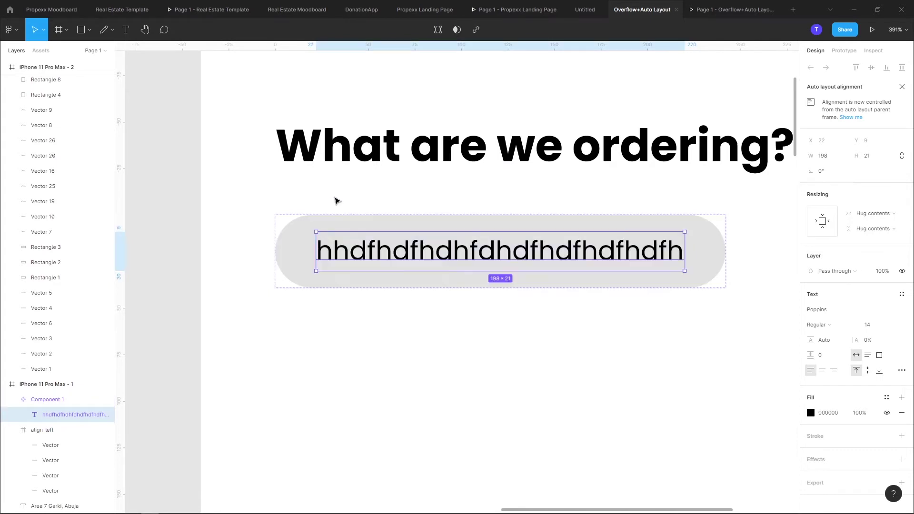
pyautogui.click(336, 201)
pyautogui.click(337, 235)
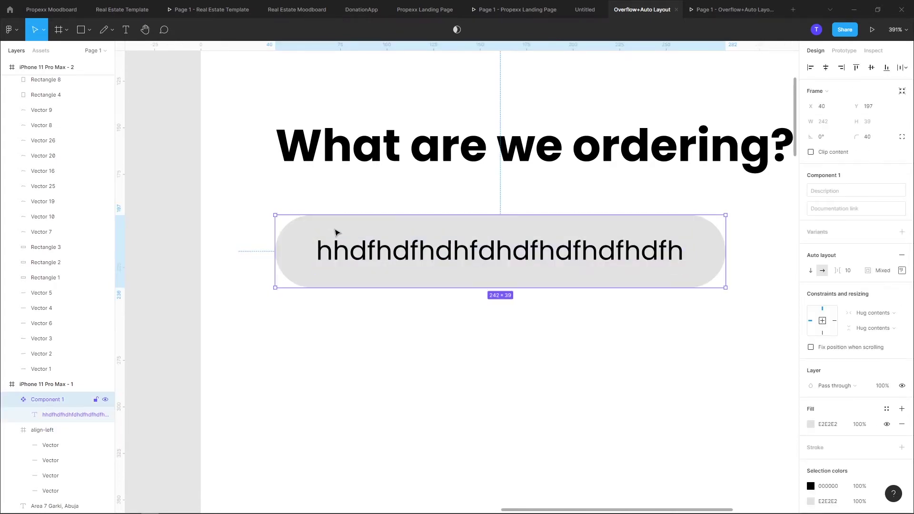
pyautogui.hotkey('ctrl', 'z')
pyautogui.hotkey('ctrl', 'z')
pyautogui.hotkey('ctrl', 'z')
pyautogui.hotkey('ctrl', 'z')
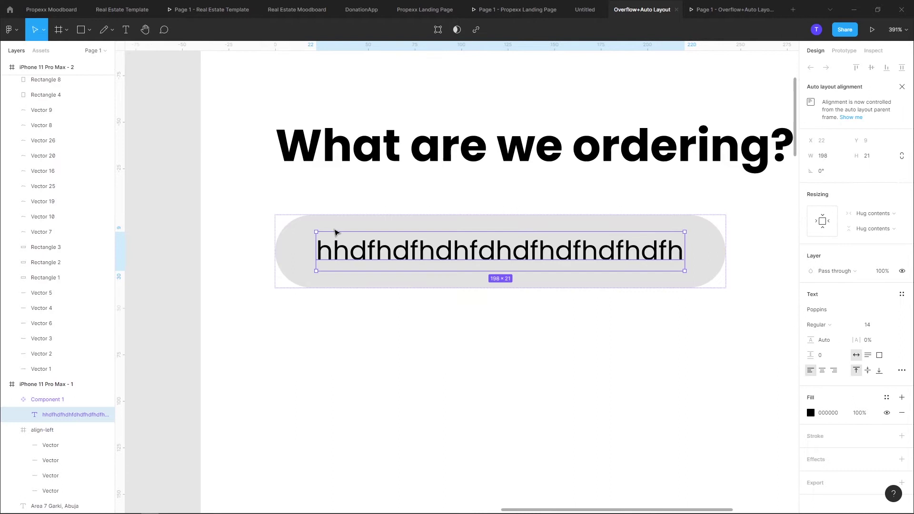
pyautogui.hotkey('ctrl', 'z')
pyautogui.hotkey('ctrl', 'z')
pyautogui.hotkey('ctrl', 'z')
pyautogui.hotkey('ctrl', 'z')
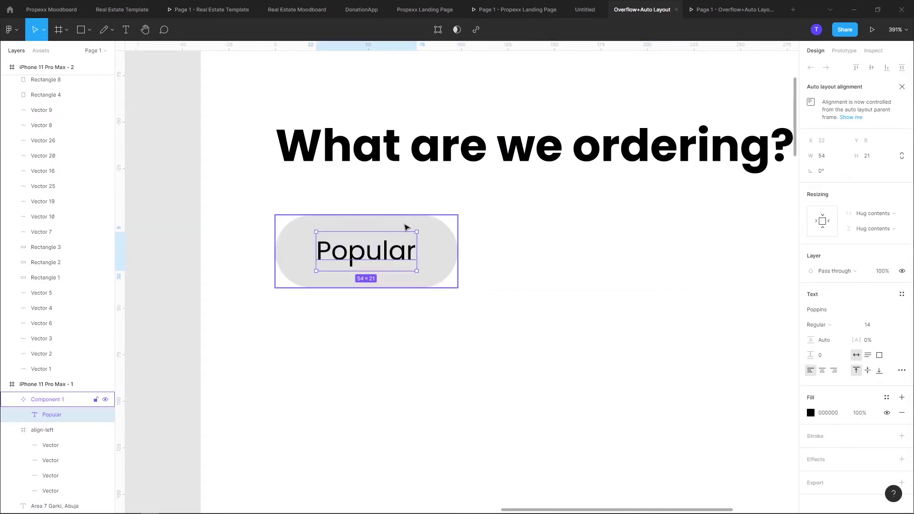
pyautogui.click(367, 242)
# Duplicate the Popular pill and align both pills in a row under the title
pyautogui.moveTo(364, 237); pyautogui.dragTo(537, 242)
pyautogui.moveTo(481, 235); pyautogui.dragTo(415, 235)
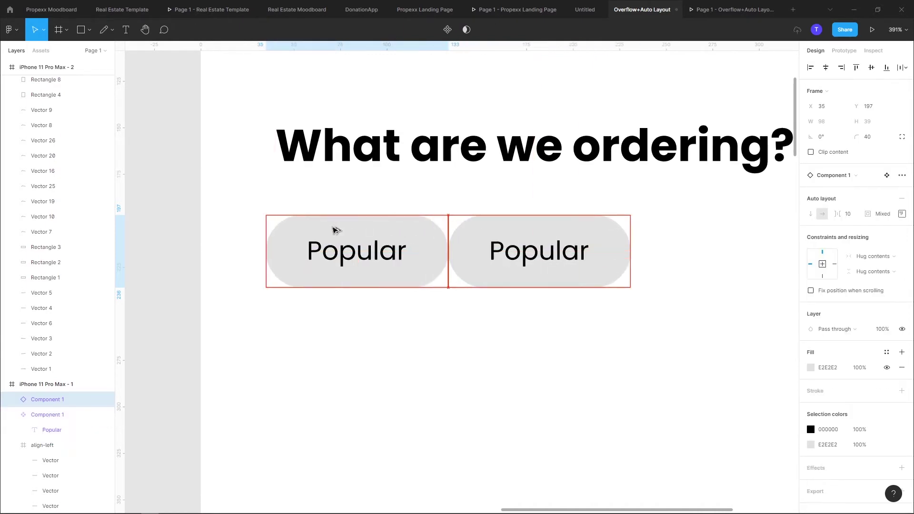
pyautogui.moveTo(336, 230); pyautogui.dragTo(408, 249)
pyautogui.keyDown('shift'); pyautogui.click(461, 249); pyautogui.keyUp('shift')
pyautogui.click(412, 339)
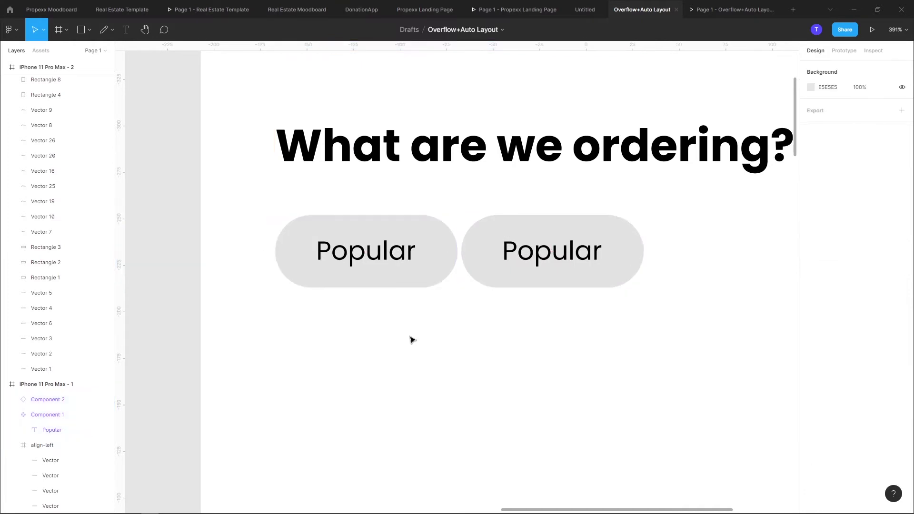
pyautogui.hscroll(2, 381, 309)
# Set the first pill's fill to yellow FFCE22
pyautogui.click(398, 283)
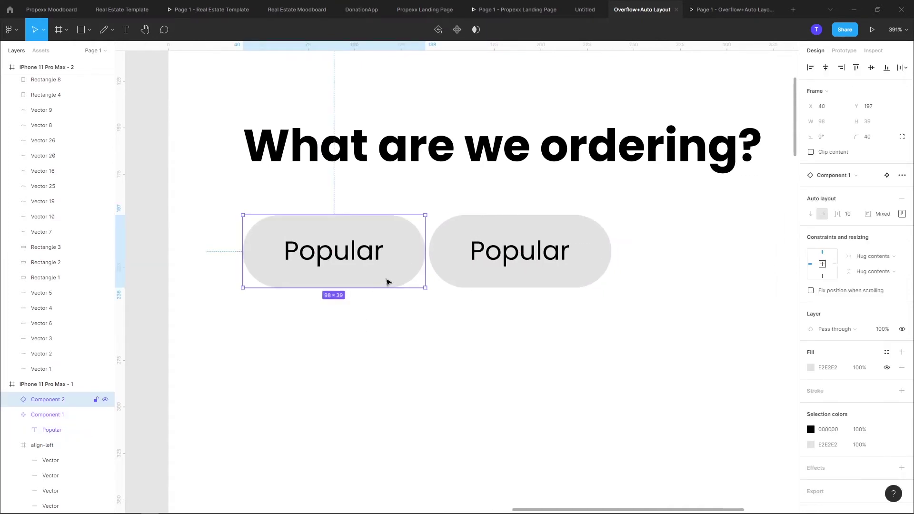
pyautogui.click(827, 373)
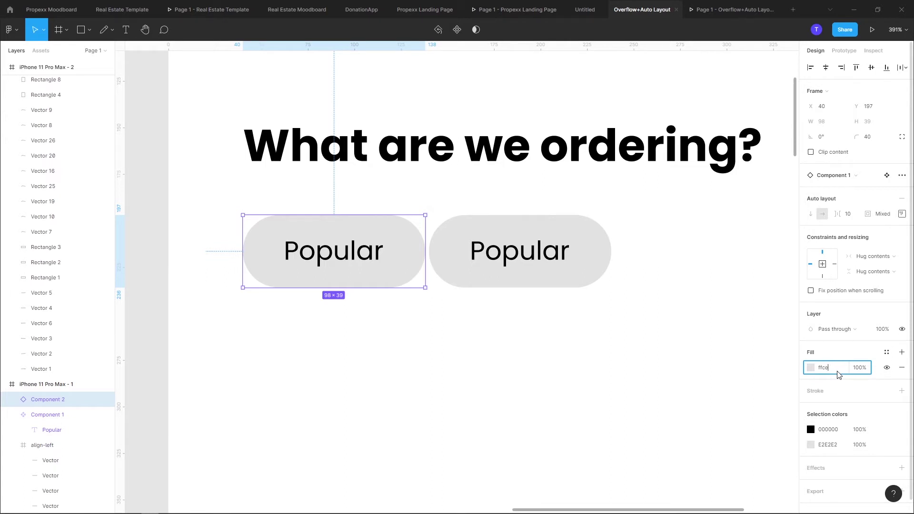
pyautogui.write('ffce22')
pyautogui.press('Return')
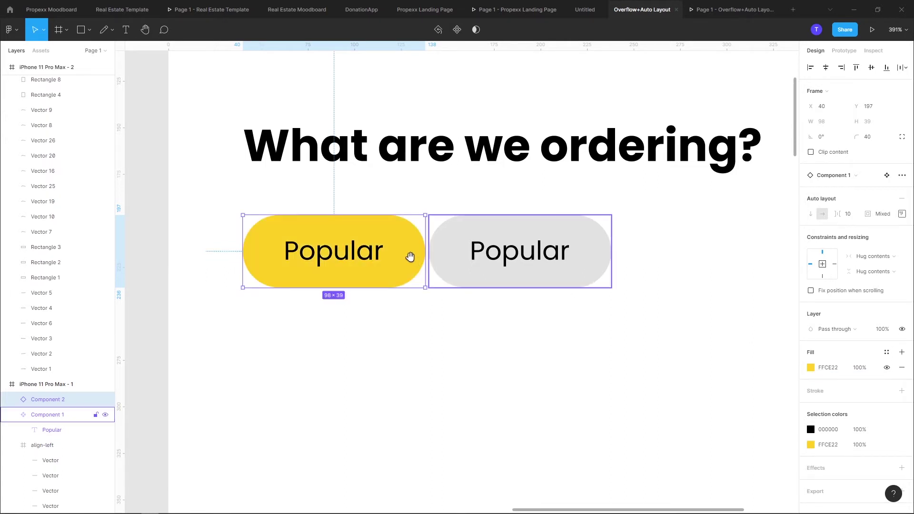
pyautogui.scroll(-2, 408, 254)
# Change the grey second pill's label to Africa
pyautogui.scroll(-1, 389, 180)
pyautogui.click(320, 189)
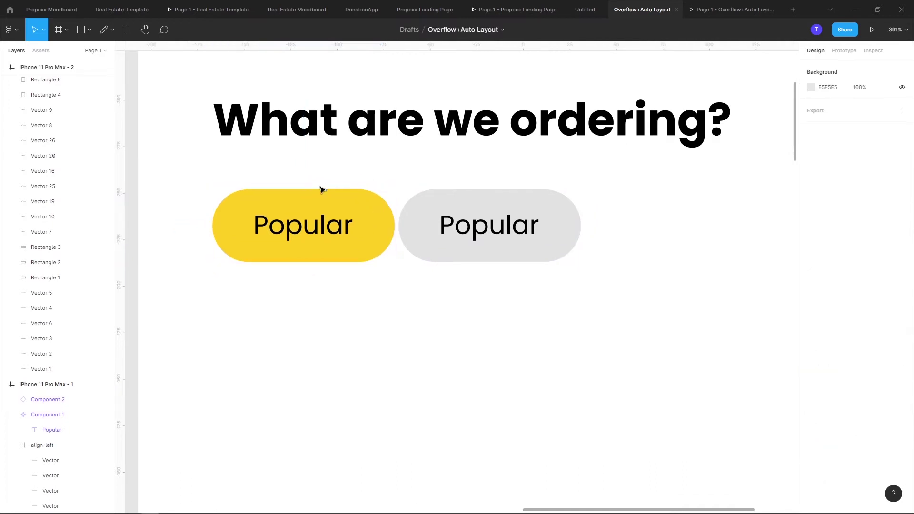
pyautogui.click(379, 202)
pyautogui.click(471, 221)
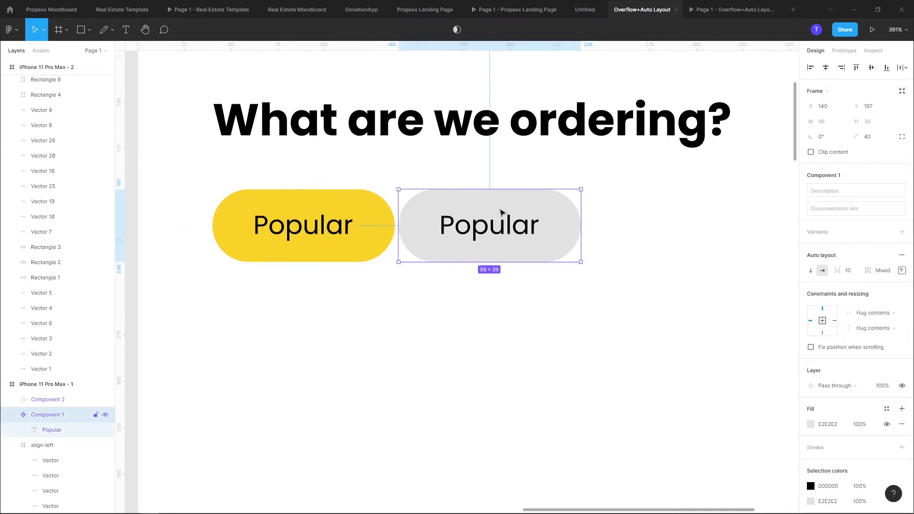
pyautogui.hscroll(1, 499, 225)
pyautogui.doubleClick(499, 225)
pyautogui.write('Afr')
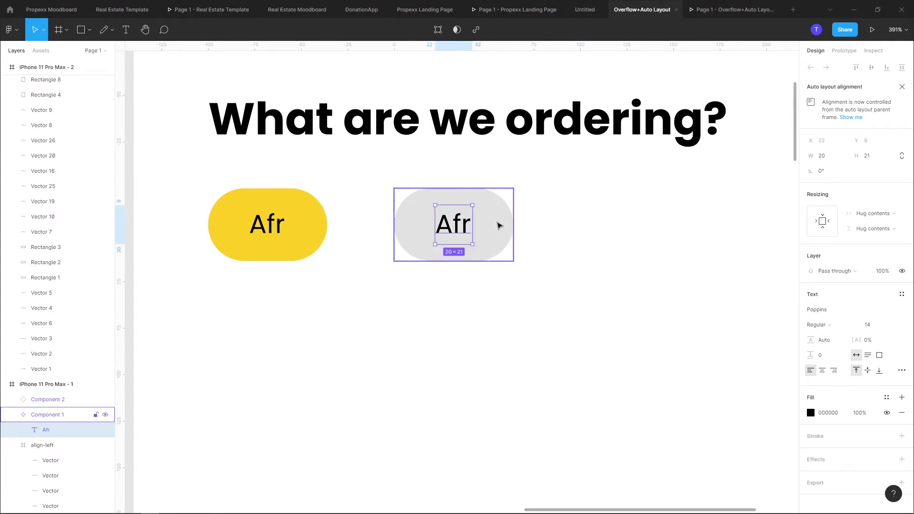
pyautogui.hotkey('ctrl', 'z')
pyautogui.hotkey('ctrl', 'z')
pyautogui.hotkey('ctrl', 'z')
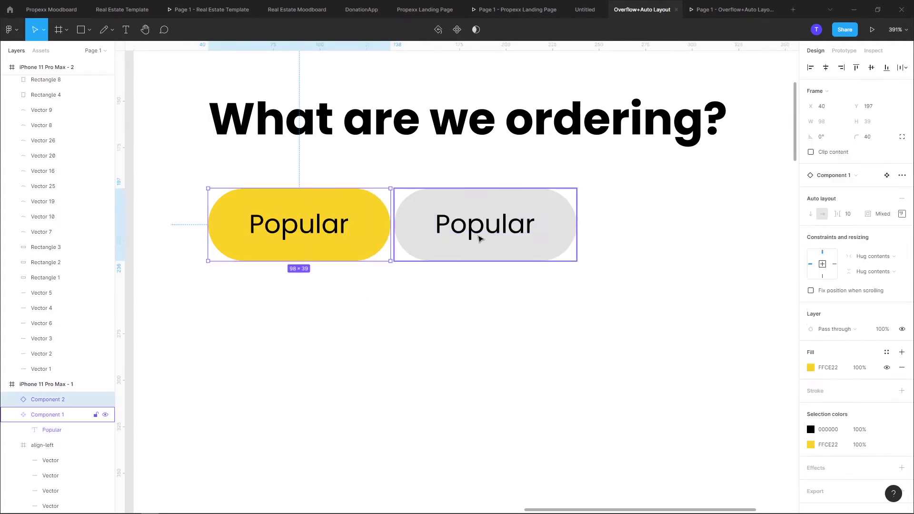
pyautogui.doubleClick(479, 236)
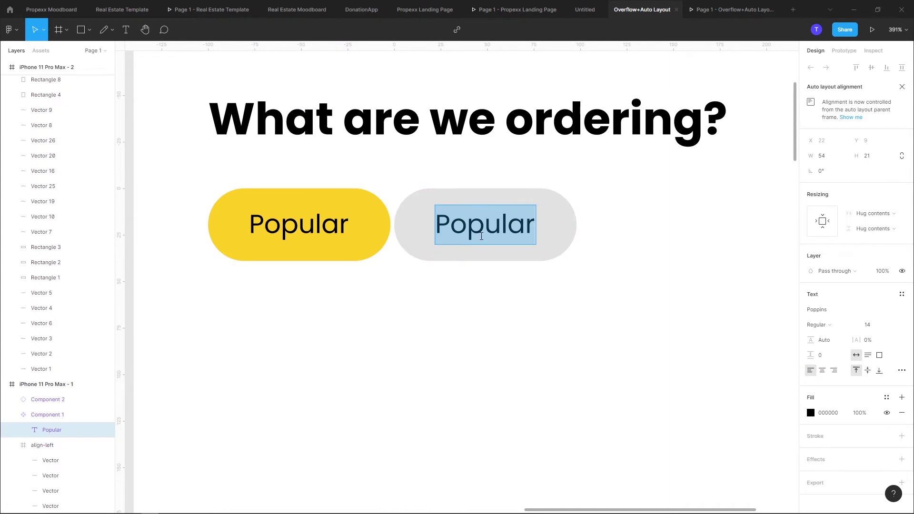
pyautogui.write('Afroca')
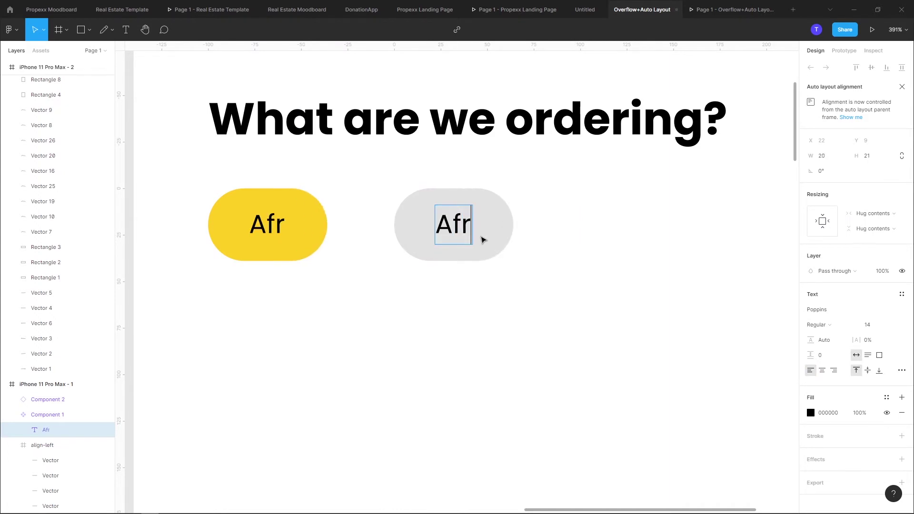
pyautogui.press('BackSpace')
pyautogui.press('BackSpace')
pyautogui.press('BackSpace')
pyautogui.write('ica')
pyautogui.press('Escape')
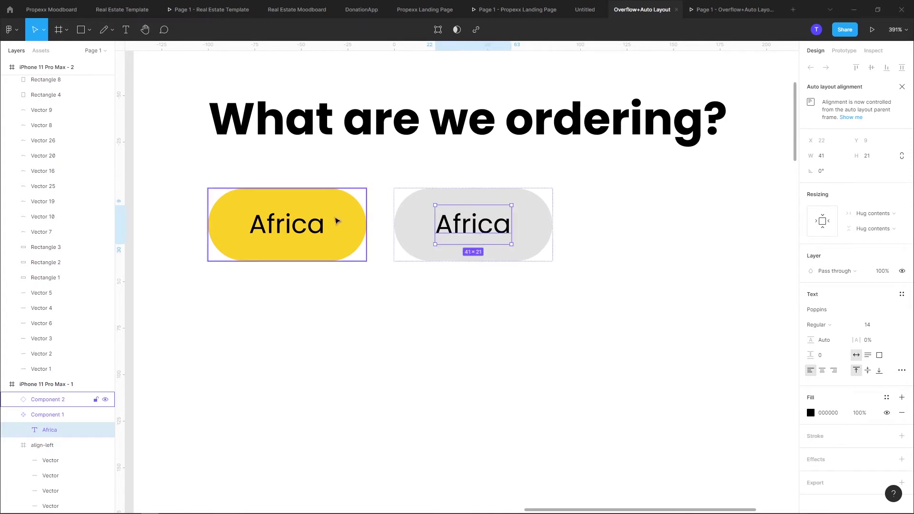
# Retype the yellow pill's label as Popular
pyautogui.doubleClick(270, 232)
pyautogui.write('Popular')
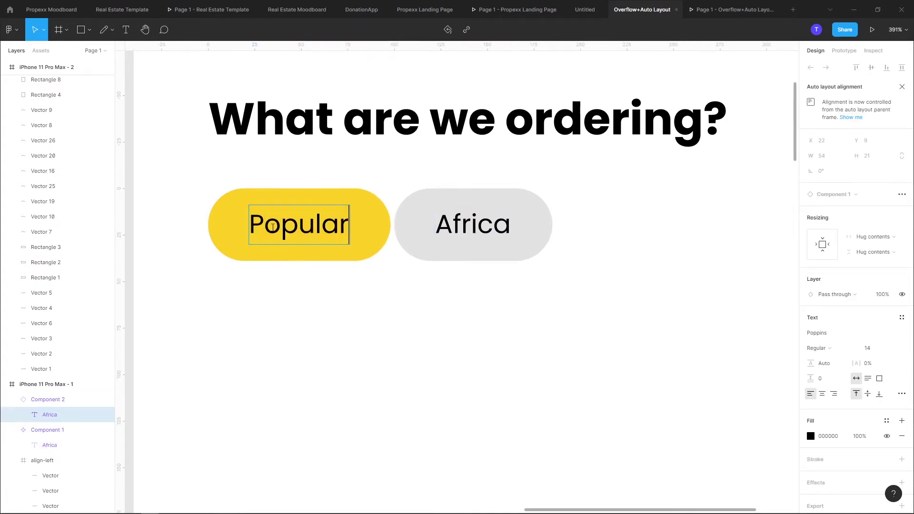
pyautogui.press('Escape')
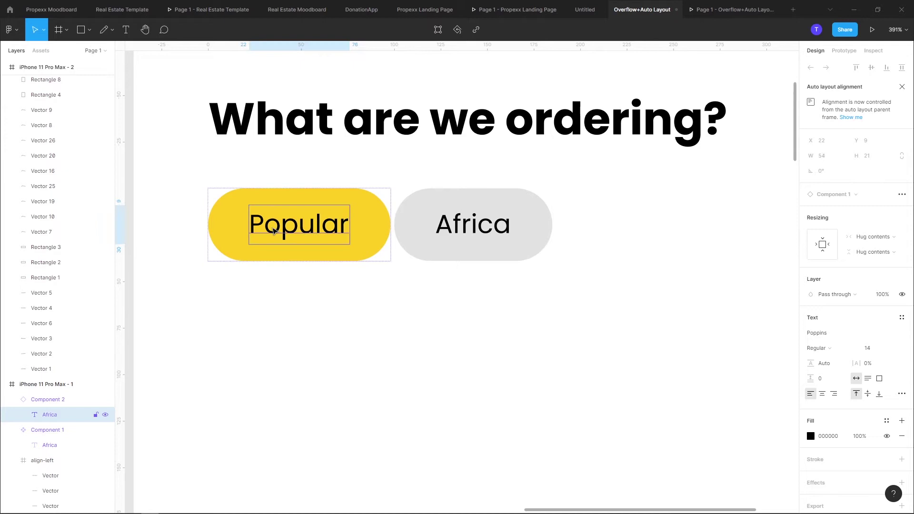
pyautogui.click(521, 287)
# Duplicate the Africa pill to its right and relabel the copy Fresh
pyautogui.click(416, 237)
pyautogui.hscroll(1, 398, 226)
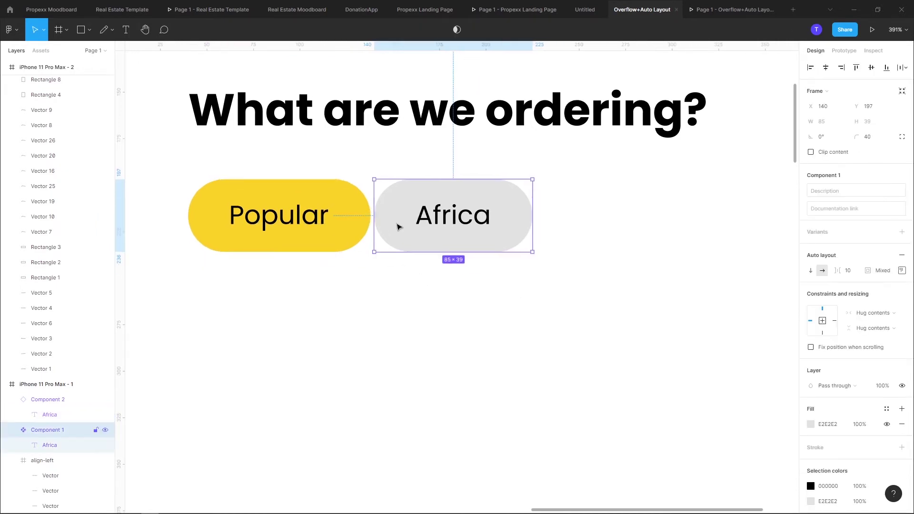
pyautogui.moveTo(490, 216); pyautogui.dragTo(619, 218)
pyautogui.doubleClick(622, 219)
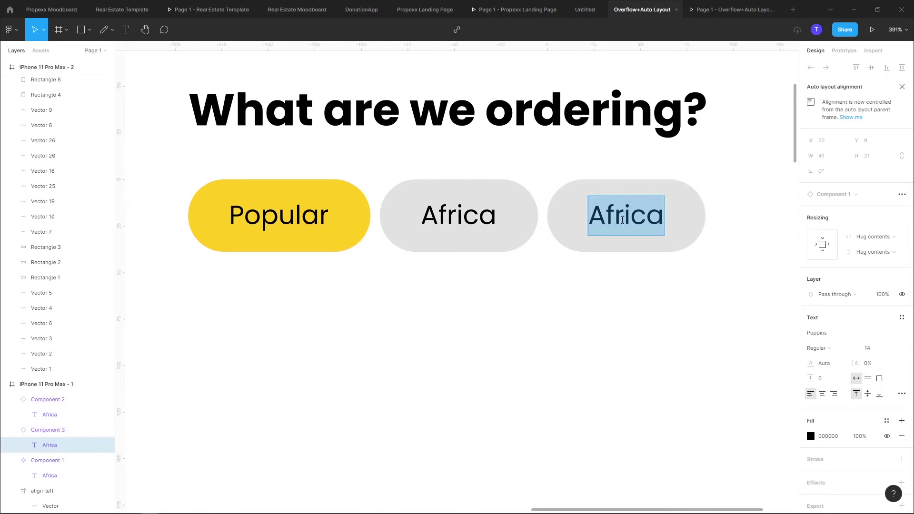
pyautogui.write('Fresh')
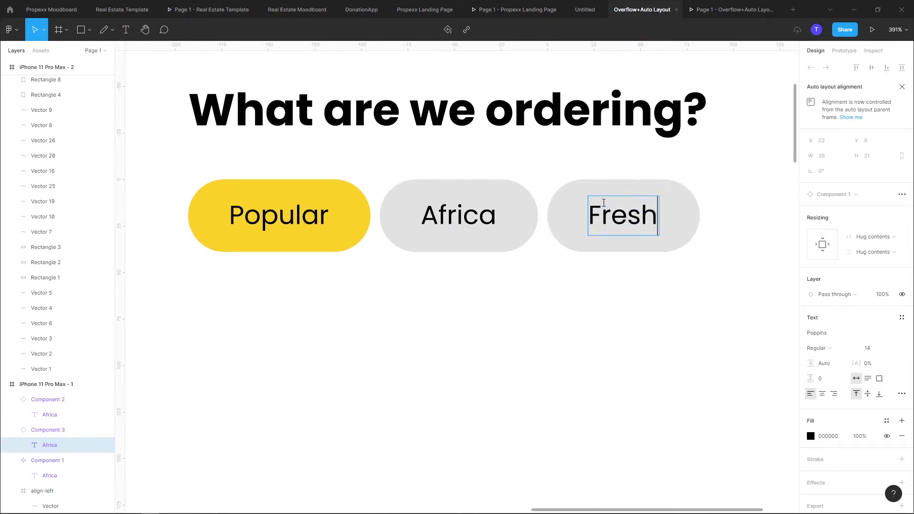
pyautogui.press('Escape')
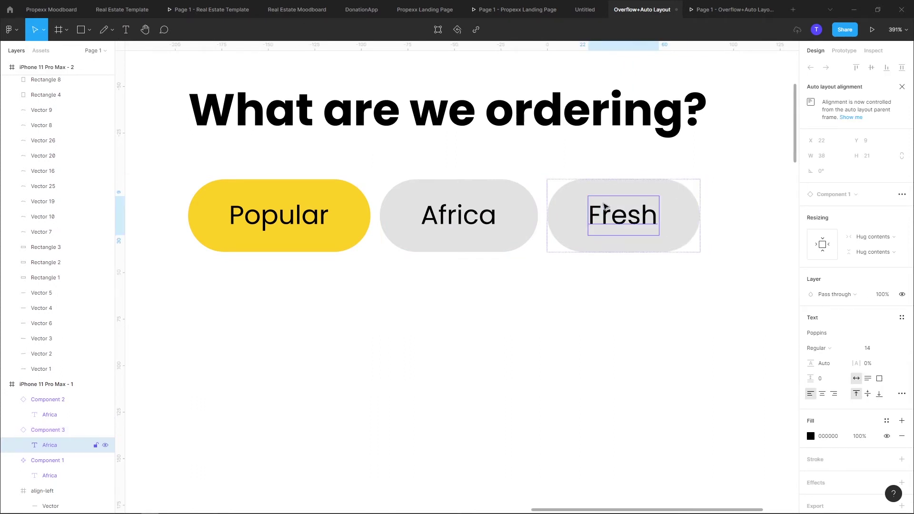
pyautogui.moveTo(634, 280); pyautogui.dragTo(574, 274)
pyautogui.click(578, 271)
# Duplicate the Fresh pill to its right and relabel the copy Hot Sale
pyautogui.hscroll(4, 601, 235)
pyautogui.click(501, 216)
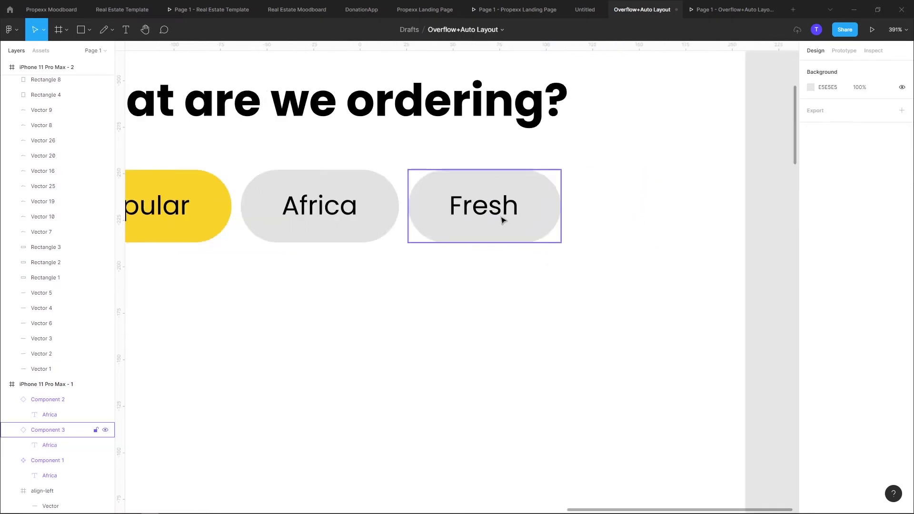
pyautogui.moveTo(501, 216); pyautogui.dragTo(665, 214)
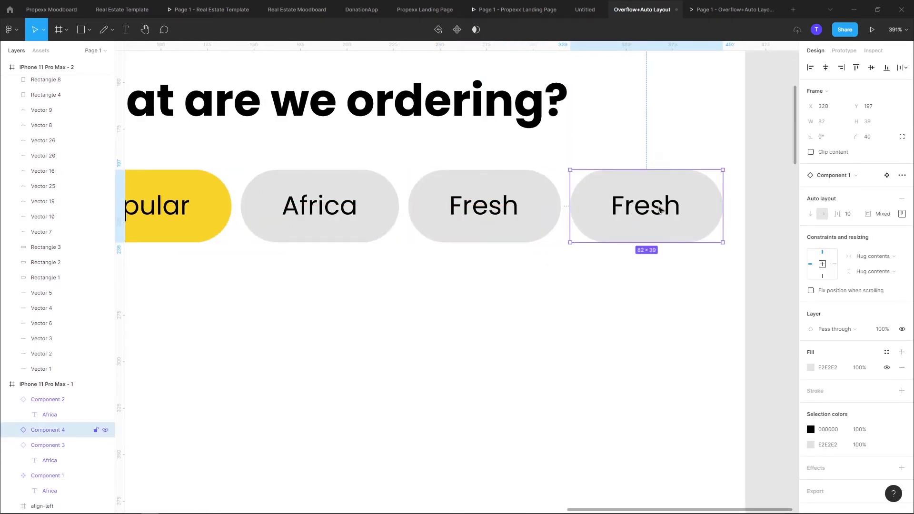
pyautogui.doubleClick(660, 210)
pyautogui.doubleClick(659, 210)
pyautogui.write('Hot')
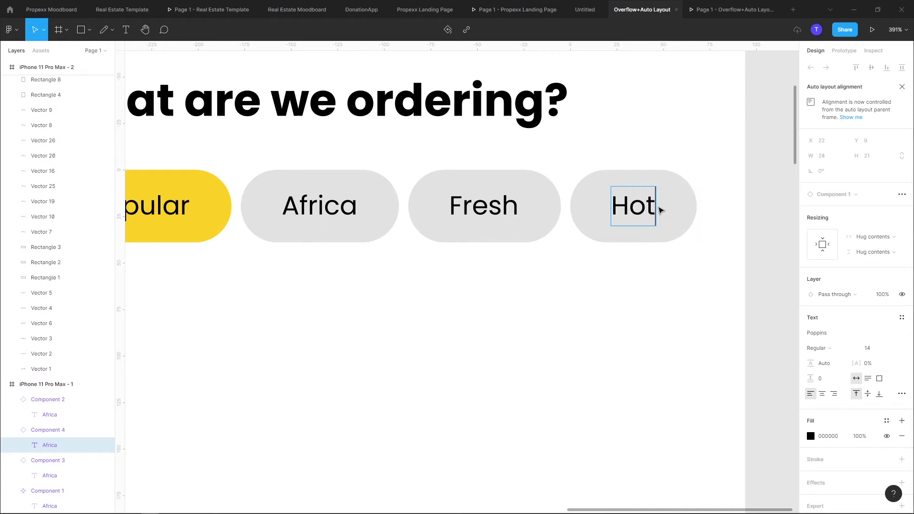
pyautogui.write(' Sale')
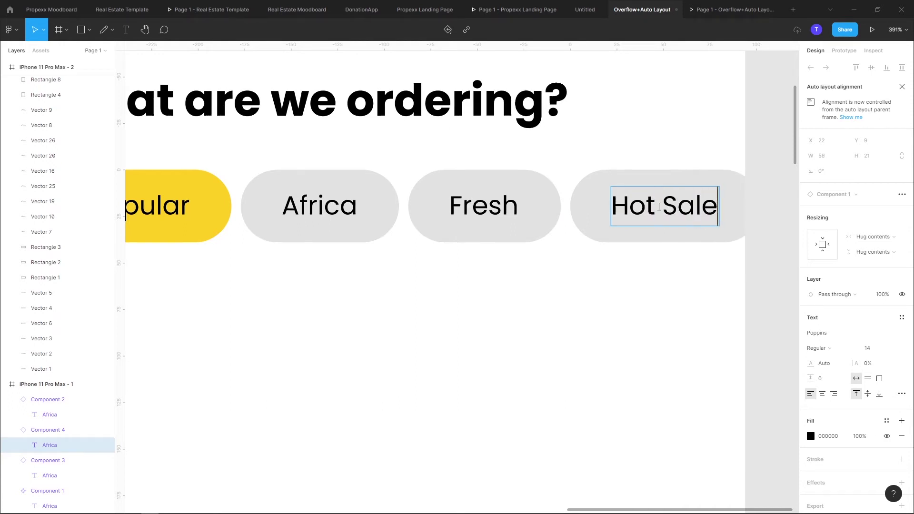
pyautogui.press('Escape')
# Collapse the iPhone 11 Pro Max - 2 layers and add a Promotion pill copied from Hot Sale
pyautogui.scroll(1, 662, 182)
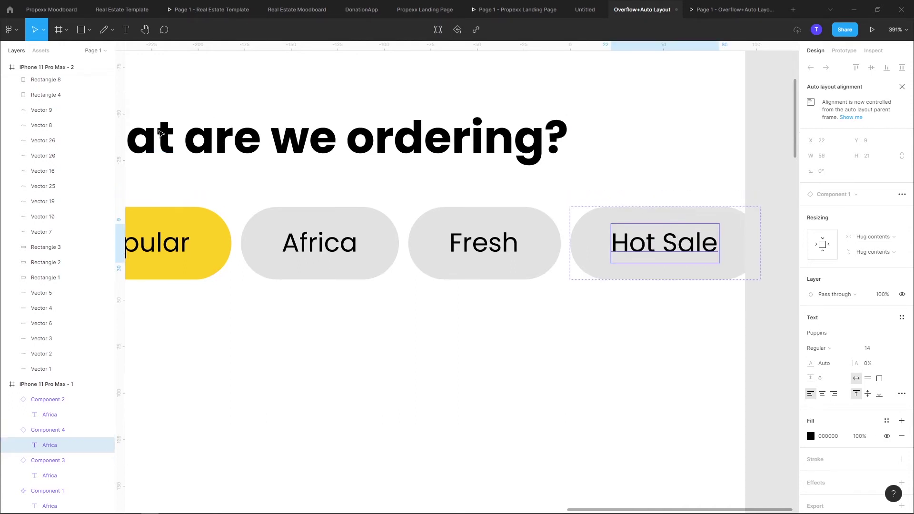
pyautogui.scroll(10, 23, 122)
pyautogui.click(5, 70)
pyautogui.scroll(-5, 507, 249)
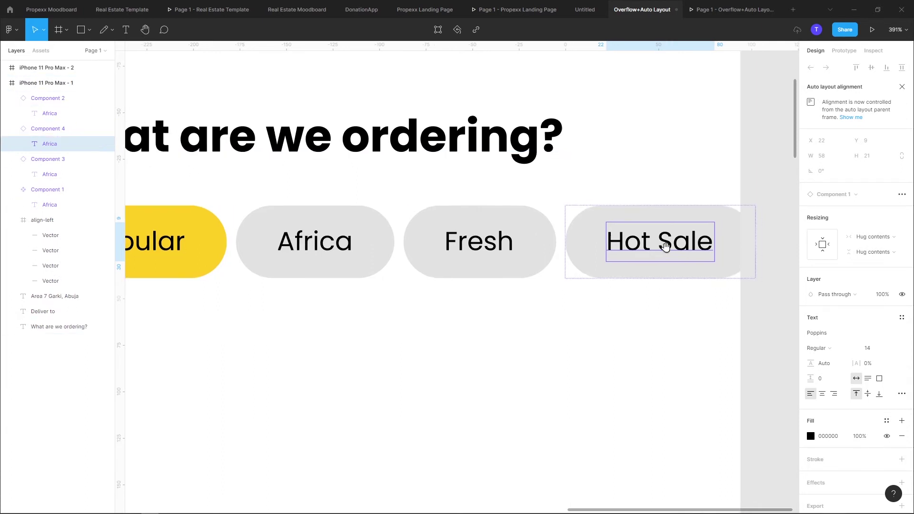
pyautogui.hscroll(2, 405, 252)
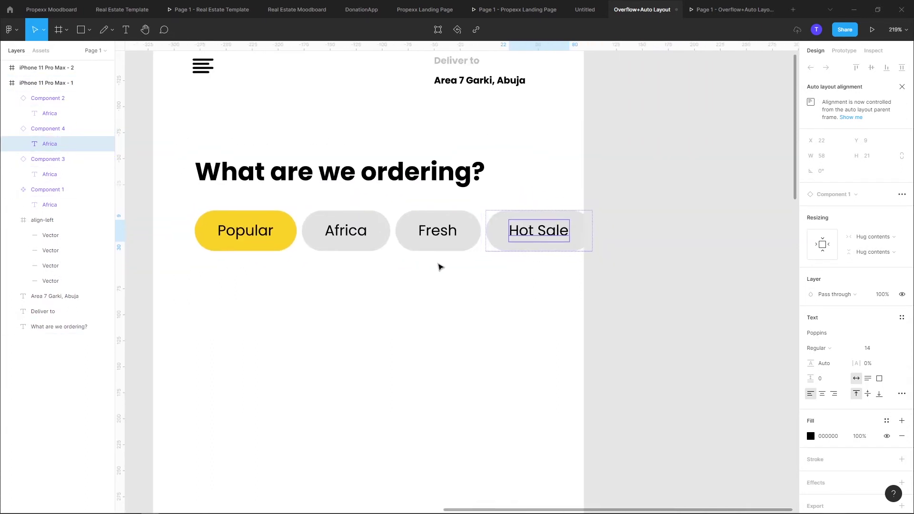
pyautogui.hscroll(1, 424, 261)
pyautogui.click(476, 283)
pyautogui.click(547, 224)
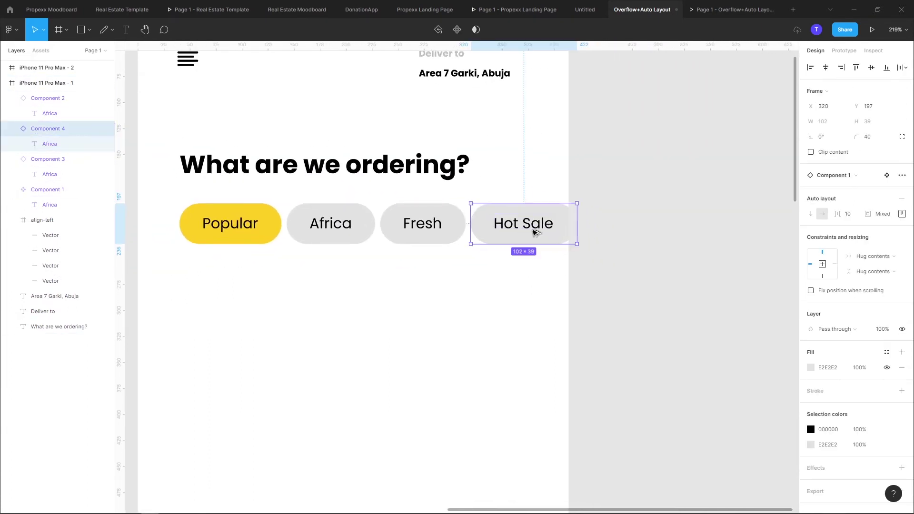
pyautogui.moveTo(547, 224); pyautogui.dragTo(632, 234)
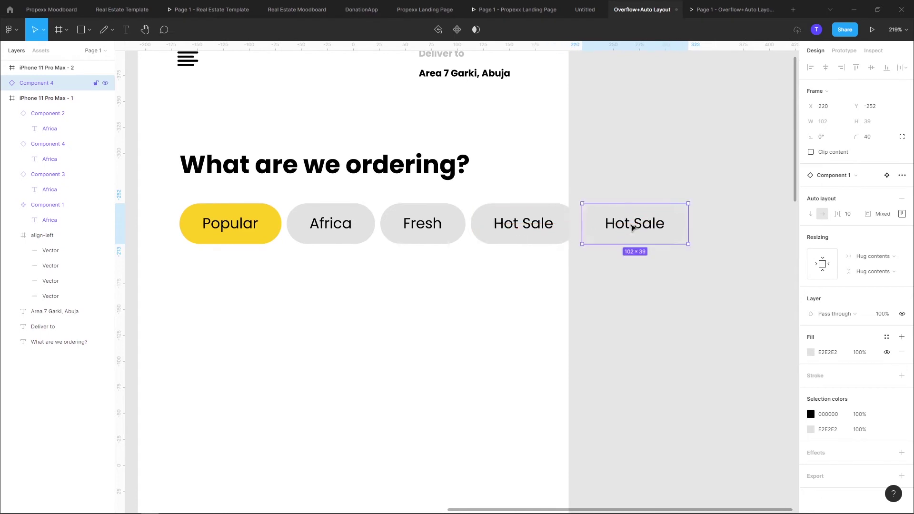
pyautogui.doubleClick(630, 223)
pyautogui.press('Return')
pyautogui.write('Promo')
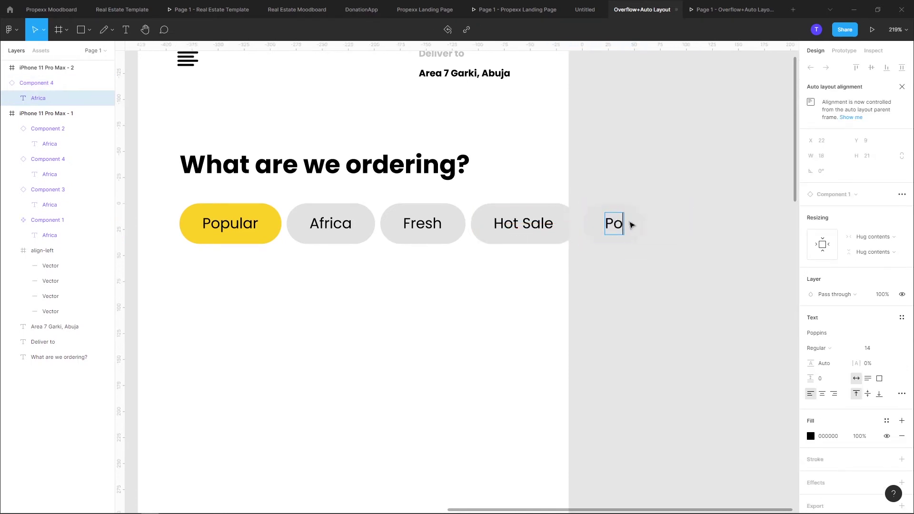
pyautogui.write('tion')
pyautogui.press('Escape')
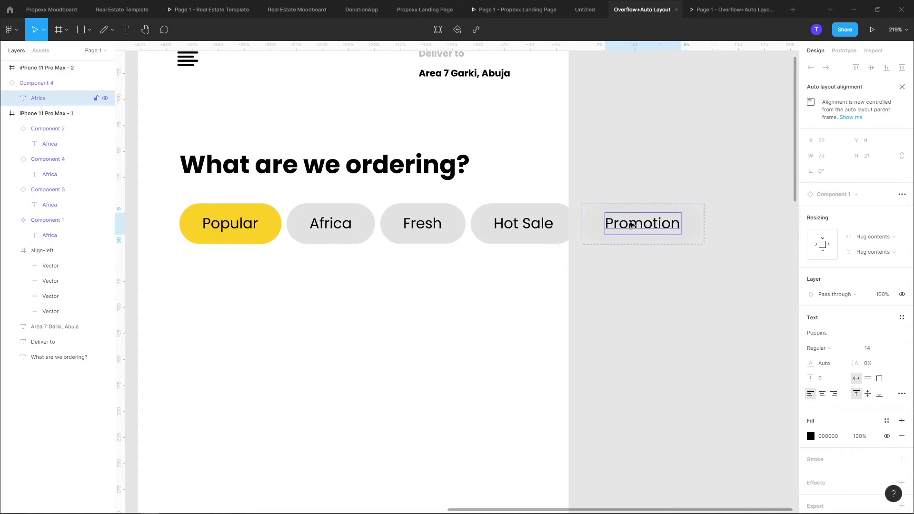
# Copy the Promotion pill to the row's end and relabel it Nigeria
pyautogui.hscroll(2, 629, 234)
pyautogui.click(292, 213)
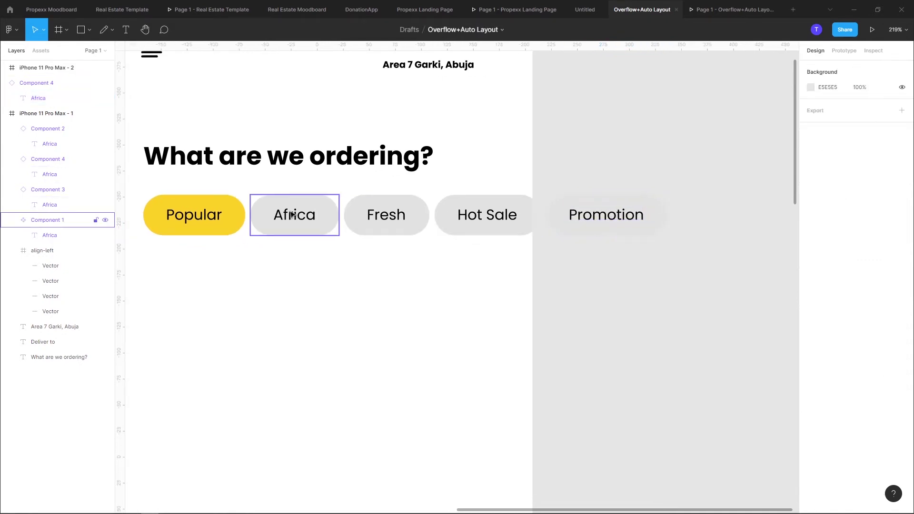
pyautogui.scroll(-3, 537, 233)
pyautogui.scroll(3, 537, 237)
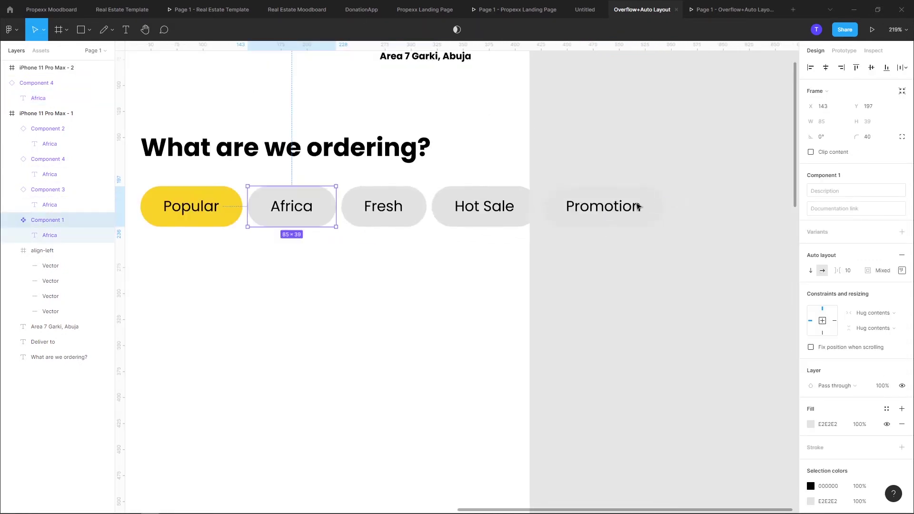
pyautogui.click(657, 206)
pyautogui.moveTo(657, 206); pyautogui.dragTo(729, 206)
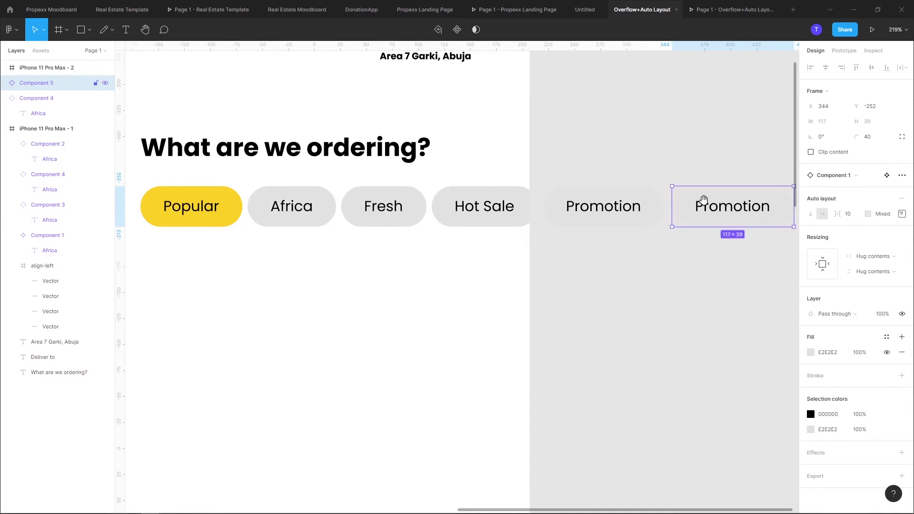
pyautogui.hscroll(2, 692, 210)
pyautogui.doubleClick(690, 207)
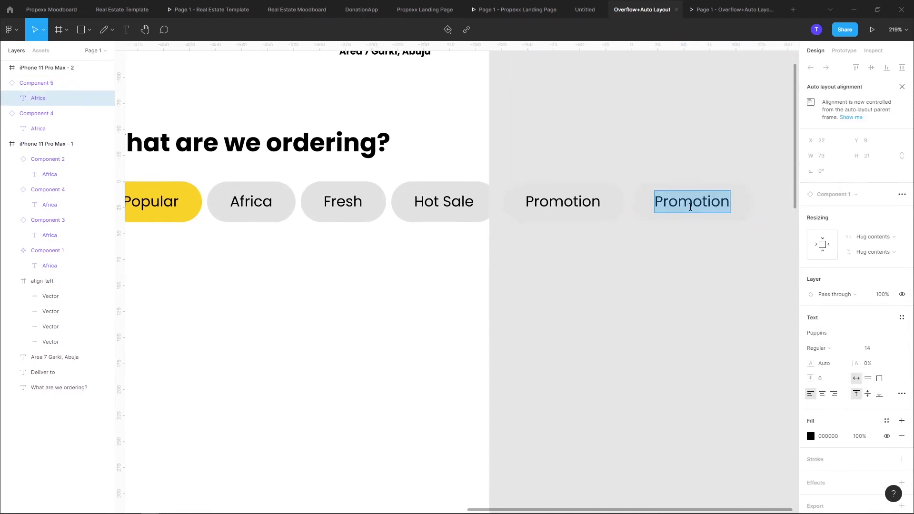
pyautogui.write('COnt')
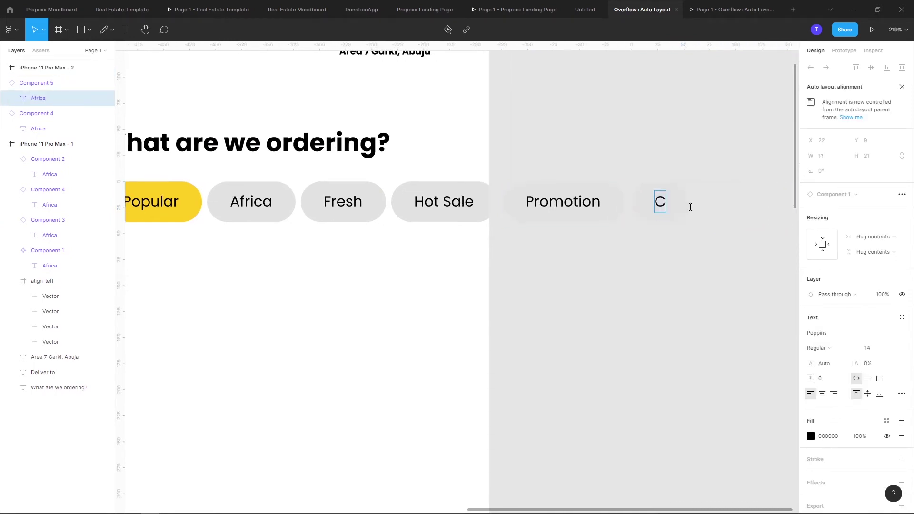
pyautogui.press('BackSpace')
pyautogui.press('BackSpace')
pyautogui.press('BackSpace')
pyautogui.write('on')
pyautogui.hotkey('ctrl', 'a')
pyautogui.write('Nigeria')
pyautogui.press('Escape')
pyautogui.hscroll(1, 466, 286)
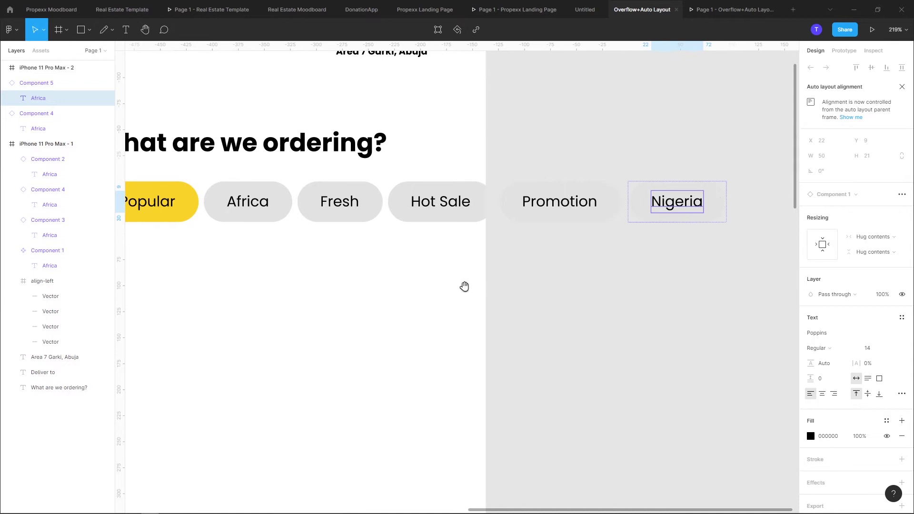
pyautogui.scroll(-2, 473, 284)
pyautogui.moveTo(458, 281); pyautogui.dragTo(498, 277)
# Select the whole Africa main component pill rather than its text or Popular
pyautogui.scroll(1, 475, 282)
pyautogui.click(629, 299)
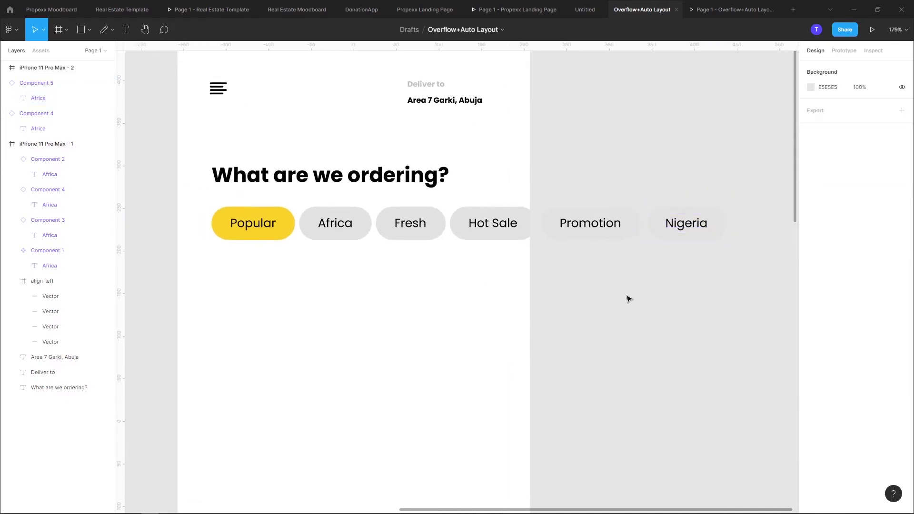
pyautogui.moveTo(684, 295); pyautogui.dragTo(267, 255)
pyautogui.click(298, 281)
pyautogui.scroll(3, 353, 233)
pyautogui.hscroll(-4, 355, 267)
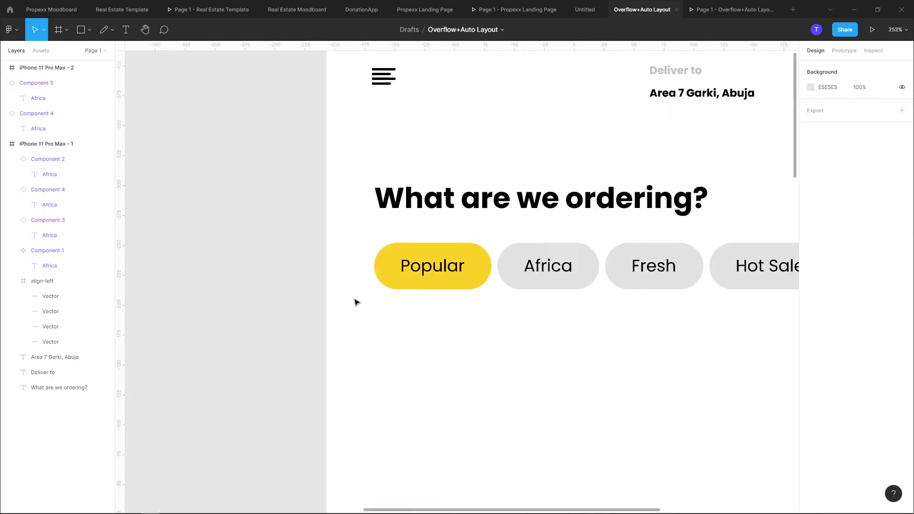
pyautogui.scroll(1, 409, 243)
pyautogui.hscroll(3, 409, 243)
pyautogui.click(362, 241)
pyautogui.hscroll(1, 362, 241)
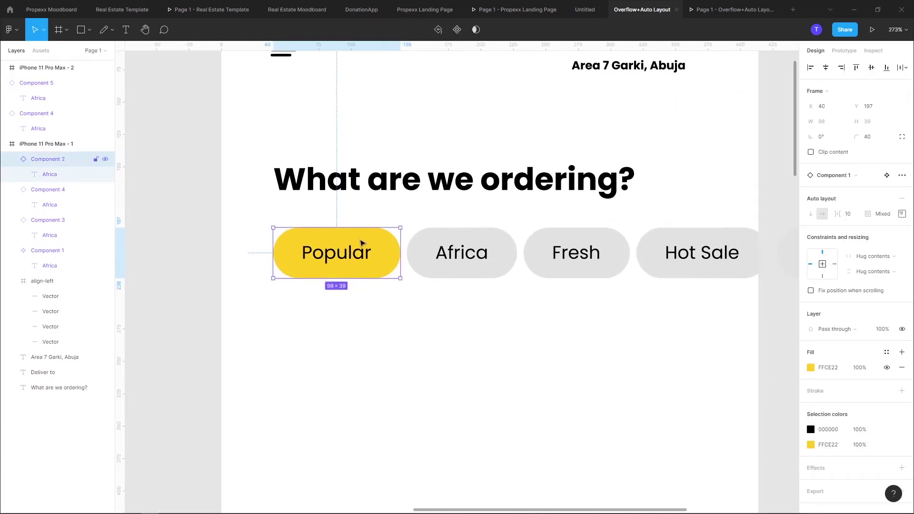
pyautogui.click(431, 243)
pyautogui.hscroll(5, 431, 248)
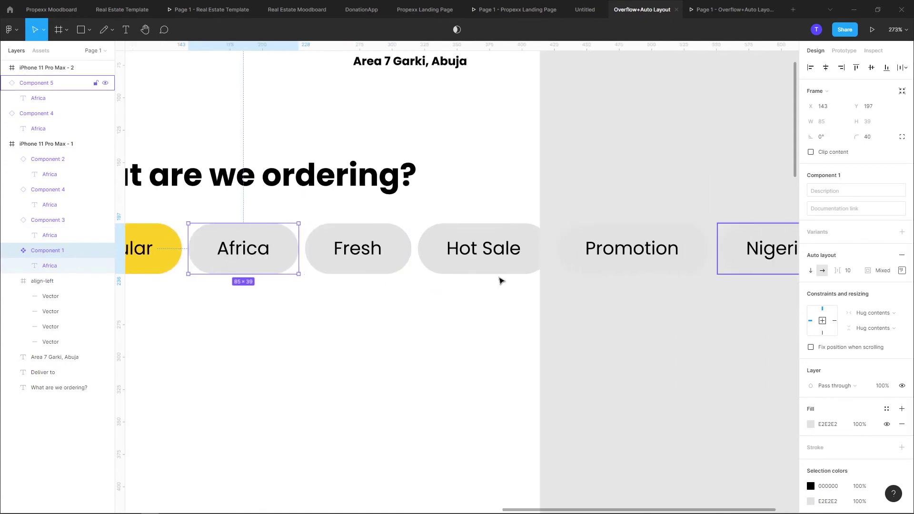
pyautogui.hscroll(-5, 347, 279)
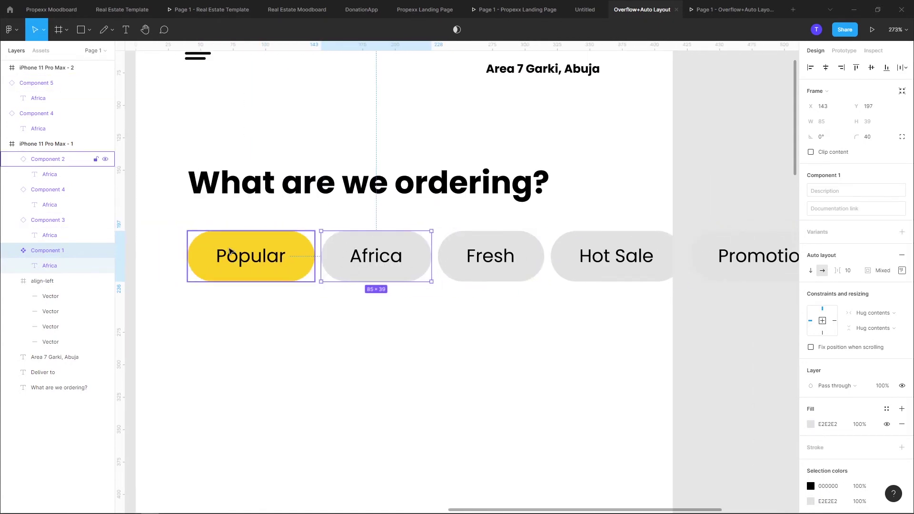
pyautogui.click(222, 256)
pyautogui.click(333, 244)
pyautogui.doubleClick(400, 245)
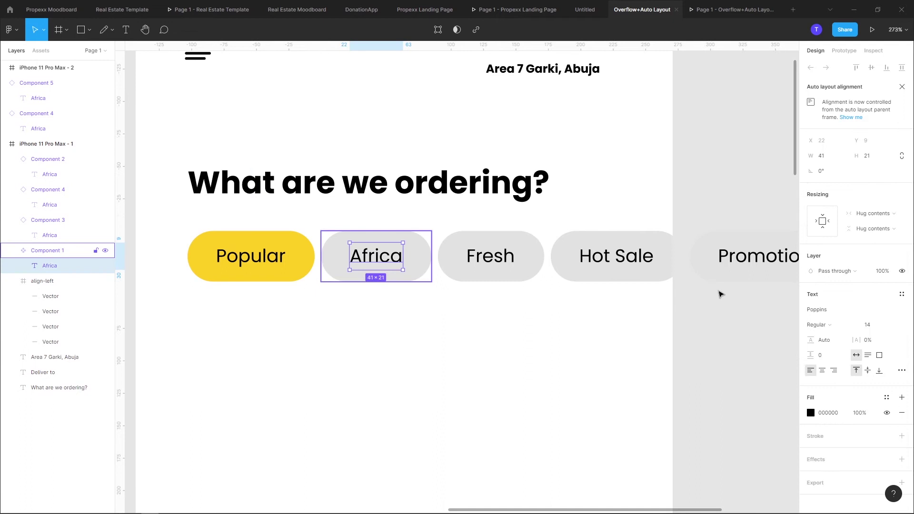
pyautogui.click(414, 247)
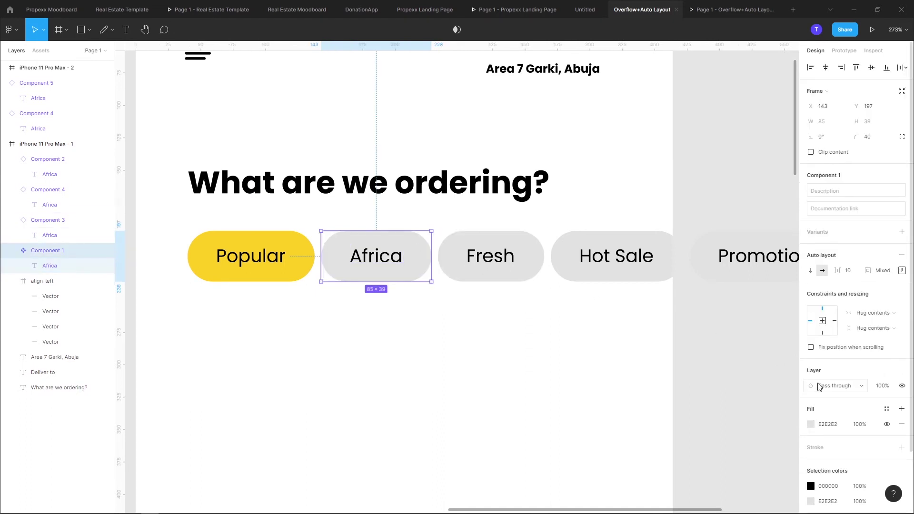
pyautogui.scroll(-3, 814, 376)
# Change the Africa component's fill to bright red DA0000
pyautogui.click(811, 354)
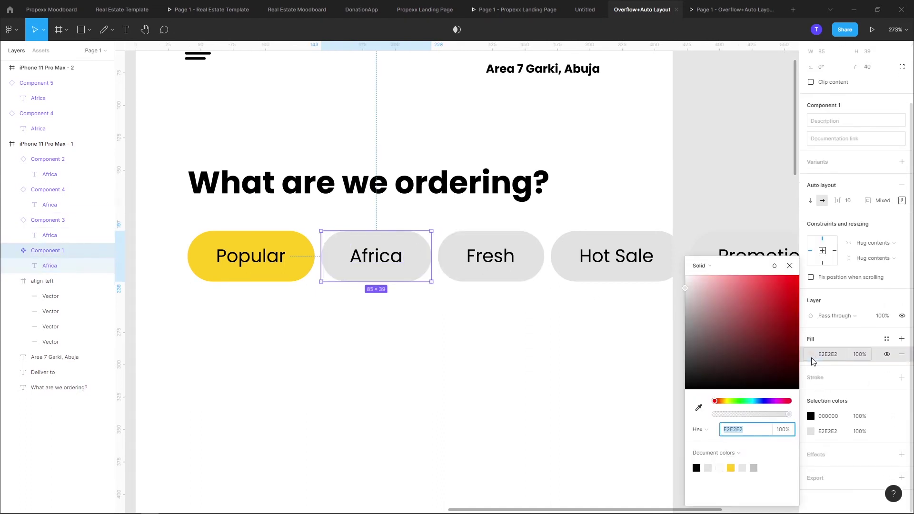
pyautogui.moveTo(720, 343)
pyautogui.mouseDown()
pyautogui.moveTo(704, 377)
pyautogui.moveTo(766, 335)
pyautogui.moveTo(798, 284)
pyautogui.moveTo(825, 294)
pyautogui.mouseUp()
pyautogui.hotkey('ctrl', 'z')
pyautogui.hotkey('ctrl', 'shift', 'z')
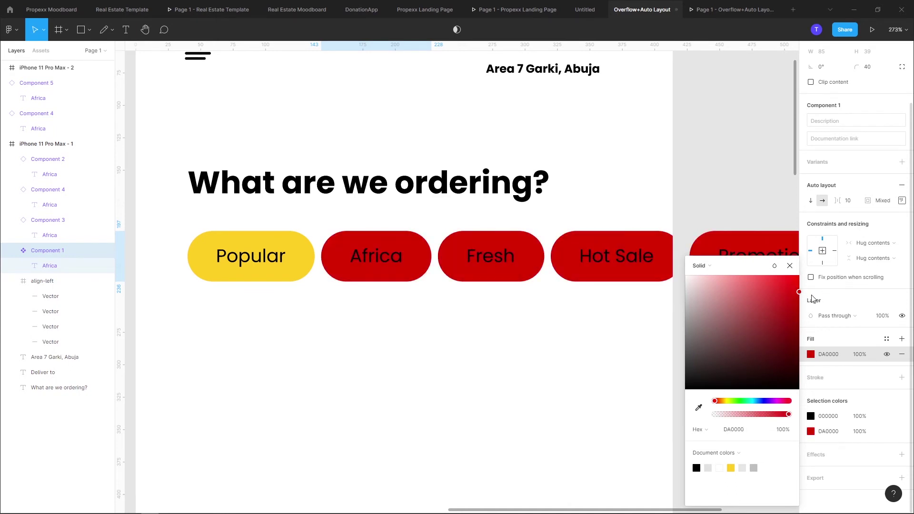
pyautogui.click(439, 330)
pyautogui.scroll(2, 303, 276)
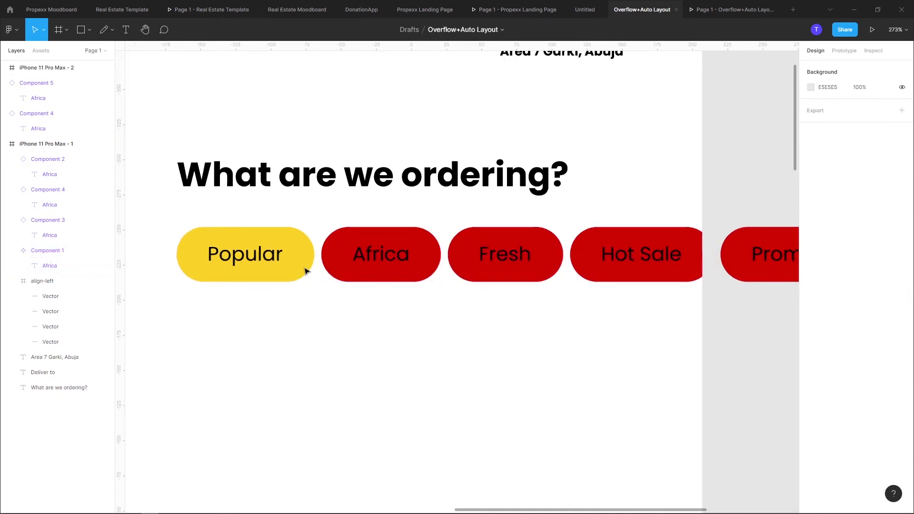
# Try beige and olive fills on the Popular pill, then revert it to yellow
pyautogui.click(306, 269)
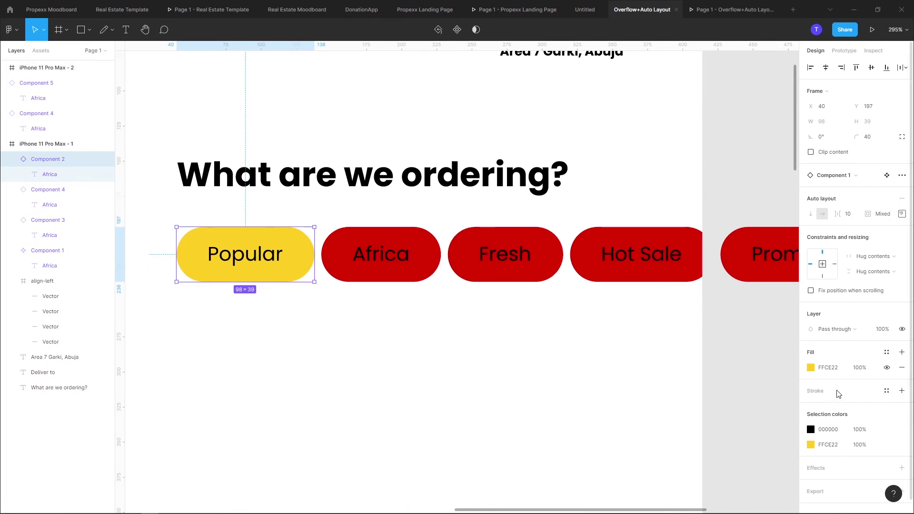
pyautogui.click(811, 368)
pyautogui.moveTo(799, 370); pyautogui.dragTo(712, 295)
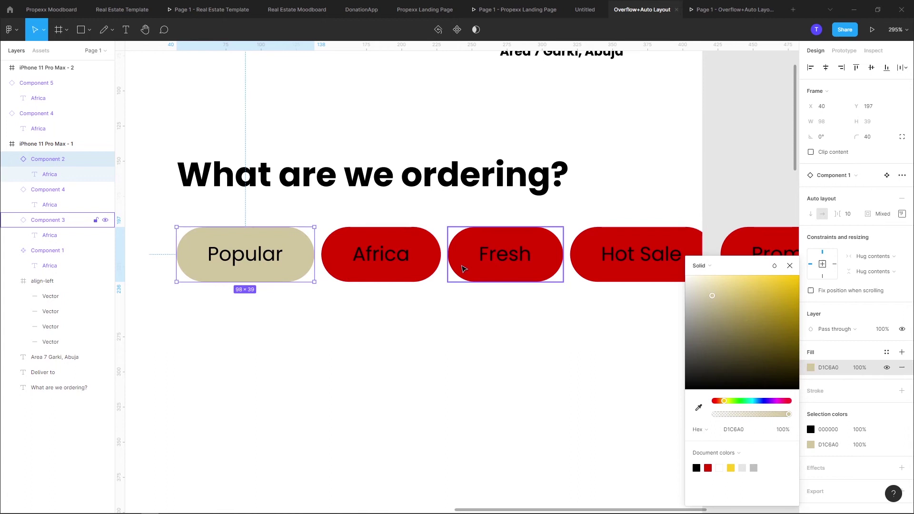
pyautogui.moveTo(711, 339); pyautogui.dragTo(740, 331)
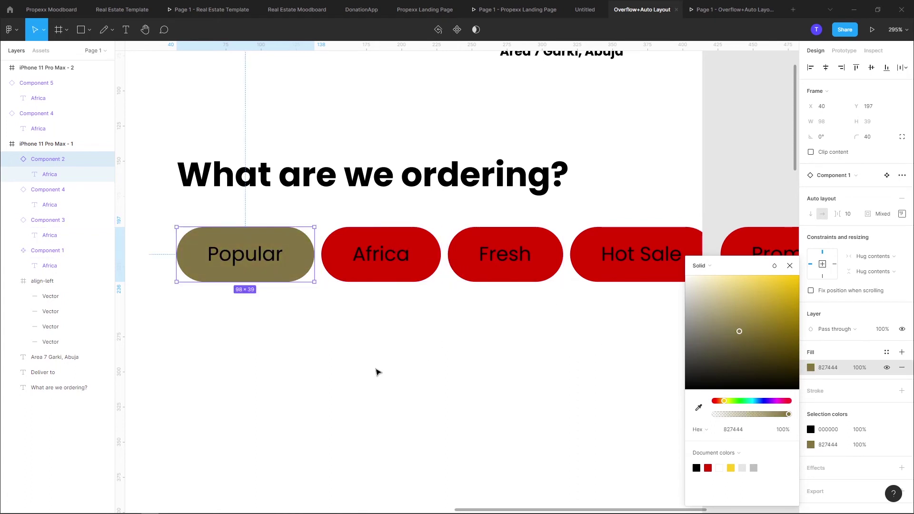
pyautogui.click(308, 296)
pyautogui.click(292, 271)
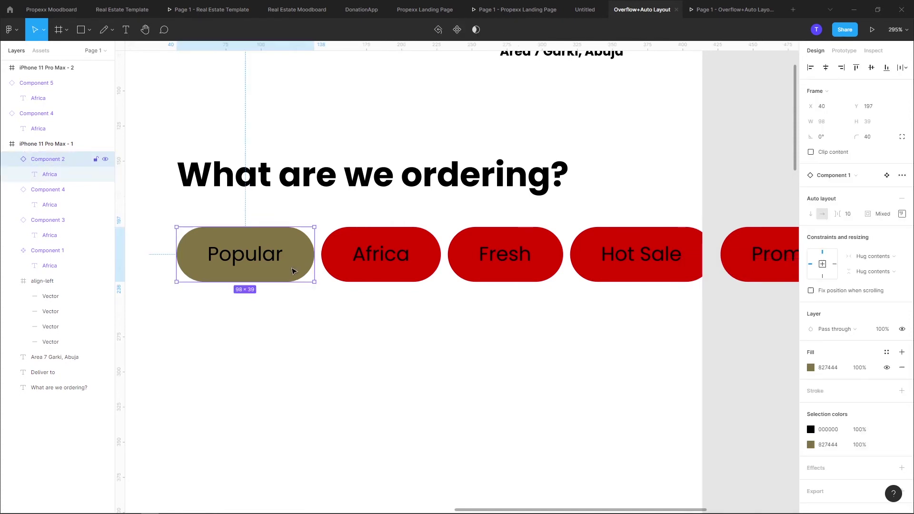
pyautogui.hotkey('ctrl', 'z')
pyautogui.hotkey('ctrl', 'z')
pyautogui.hotkey('ctrl', 'z')
pyautogui.hotkey('ctrl', 'z')
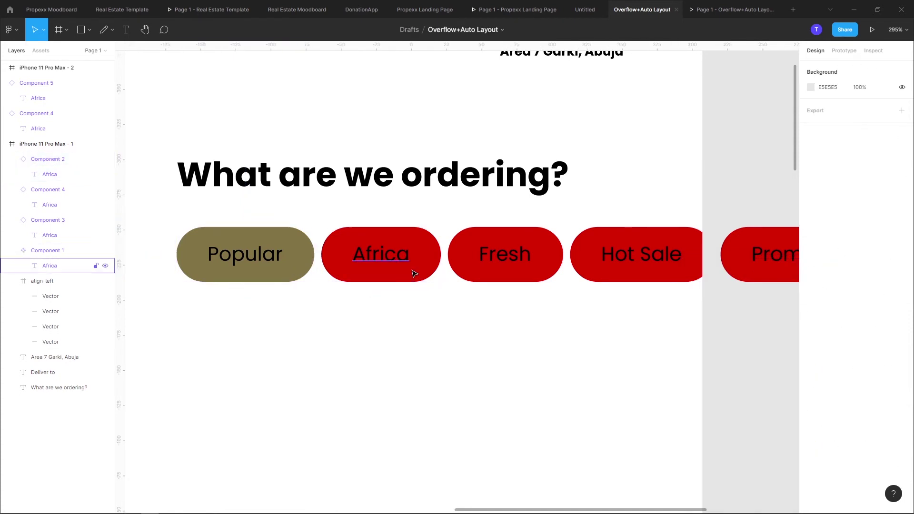
pyautogui.moveTo(456, 276); pyautogui.dragTo(421, 277)
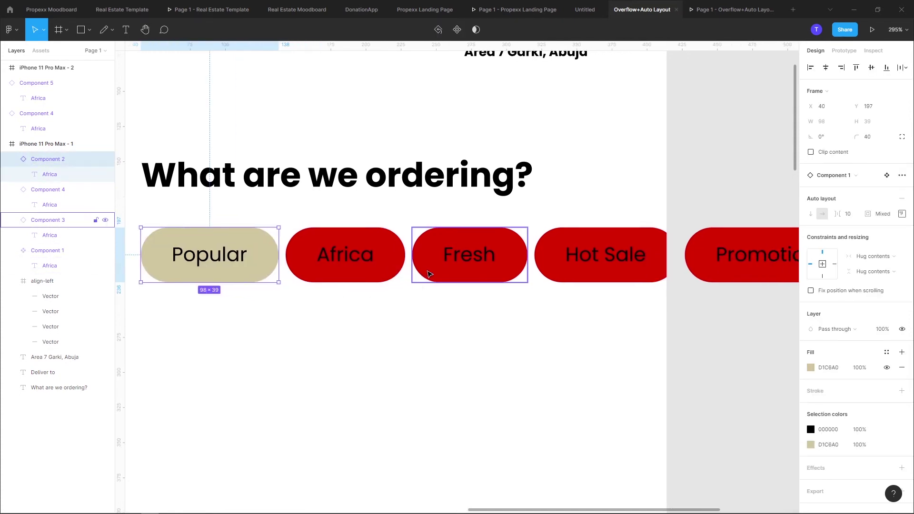
pyautogui.hotkey('ctrl', 'z')
pyautogui.moveTo(409, 343); pyautogui.dragTo(400, 341)
# Give the Africa main component the light grey E5E5E5 document colour fill
pyautogui.click(376, 278)
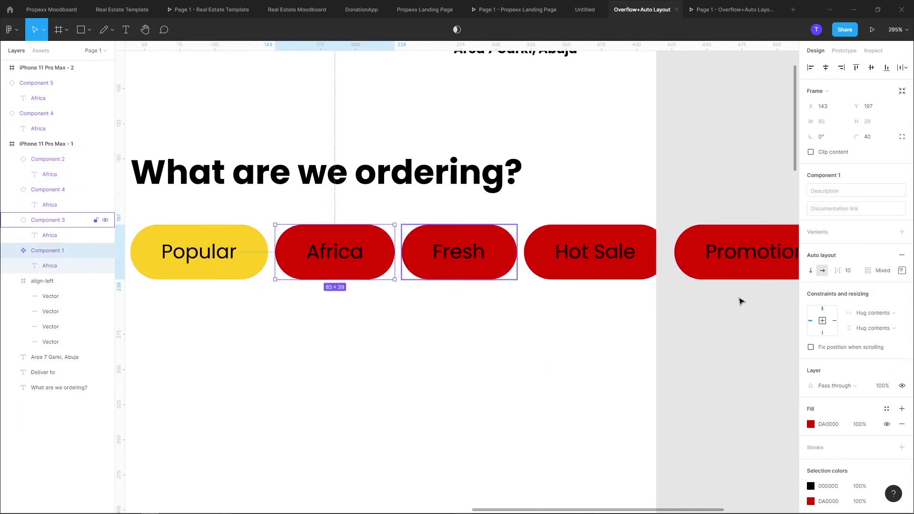
pyautogui.moveTo(473, 272); pyautogui.dragTo(455, 272)
pyautogui.click(455, 272)
pyautogui.click(595, 274)
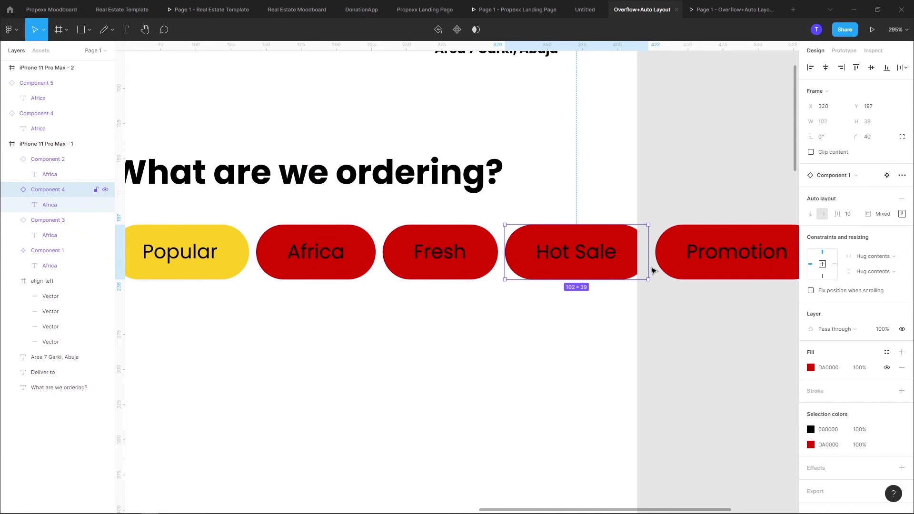
pyautogui.click(664, 267)
pyautogui.hscroll(-2, 357, 296)
pyautogui.click(340, 281)
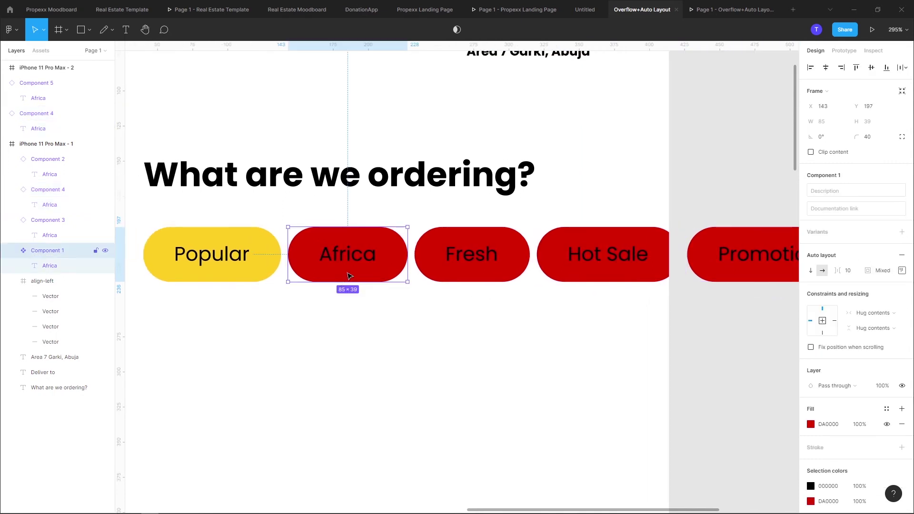
pyautogui.click(819, 425)
pyautogui.click(742, 468)
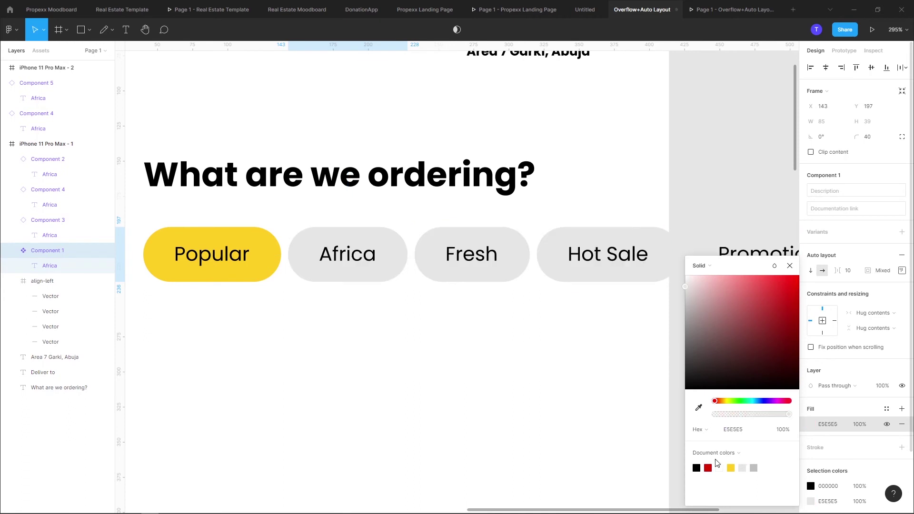
pyautogui.scroll(-4, 429, 410)
pyautogui.moveTo(580, 401); pyautogui.dragTo(452, 355)
pyautogui.moveTo(482, 318); pyautogui.dragTo(572, 272)
pyautogui.click(423, 330)
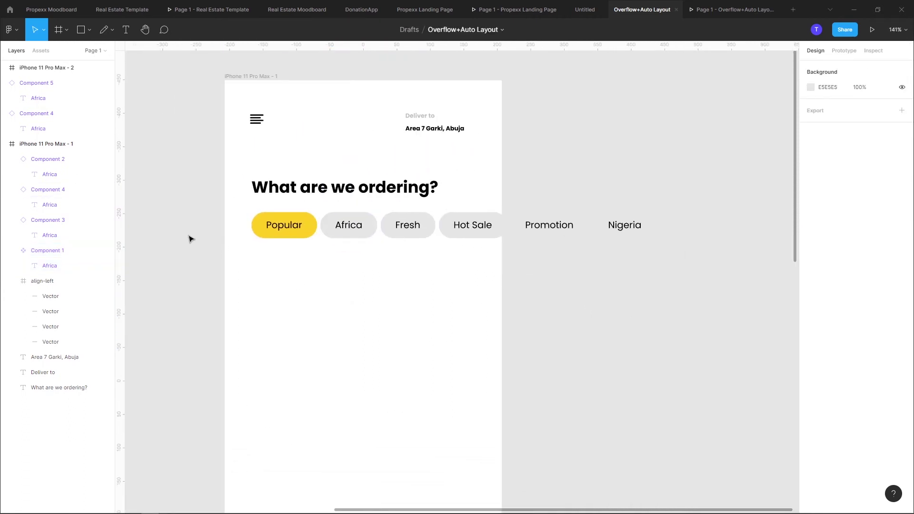
# Marquee-select all six category pills and wrap them with Frame selection into Frame 1
pyautogui.moveTo(197, 211); pyautogui.dragTo(698, 295)
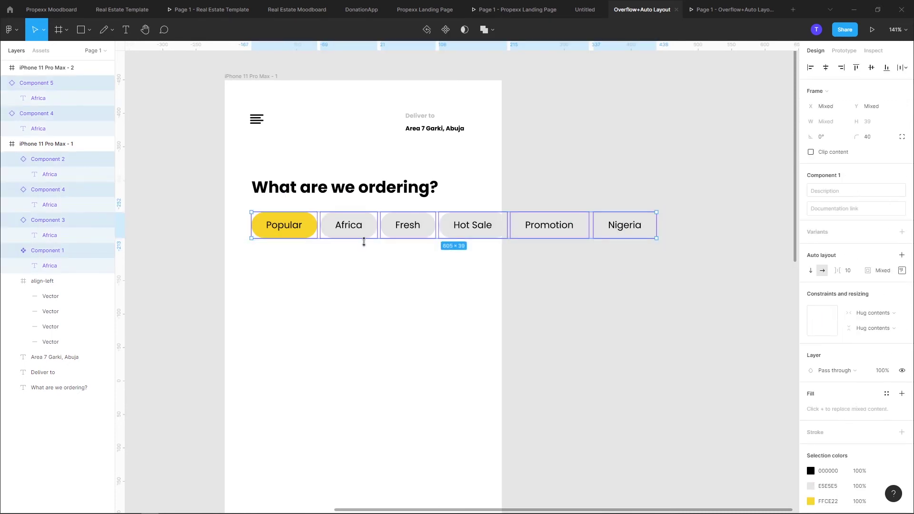
pyautogui.moveTo(164, 214); pyautogui.dragTo(716, 308)
pyautogui.moveTo(203, 208); pyautogui.dragTo(730, 271)
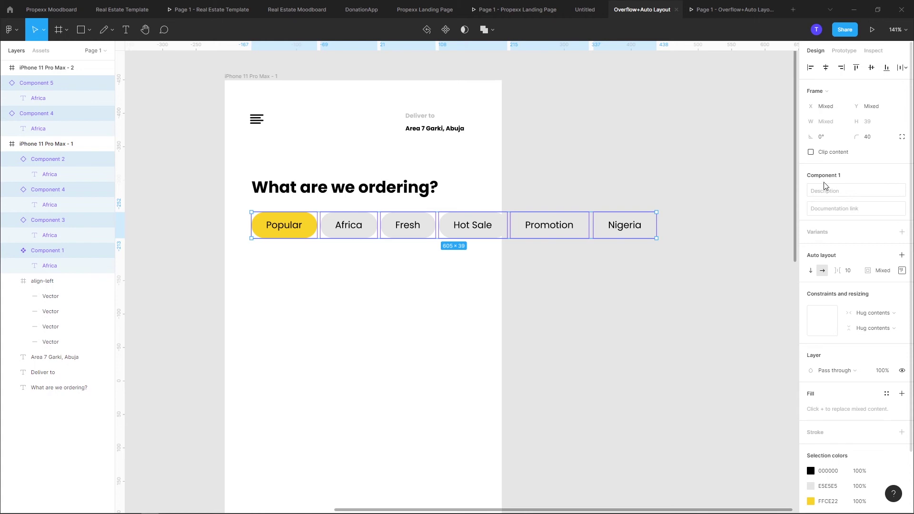
pyautogui.rightClick(427, 227)
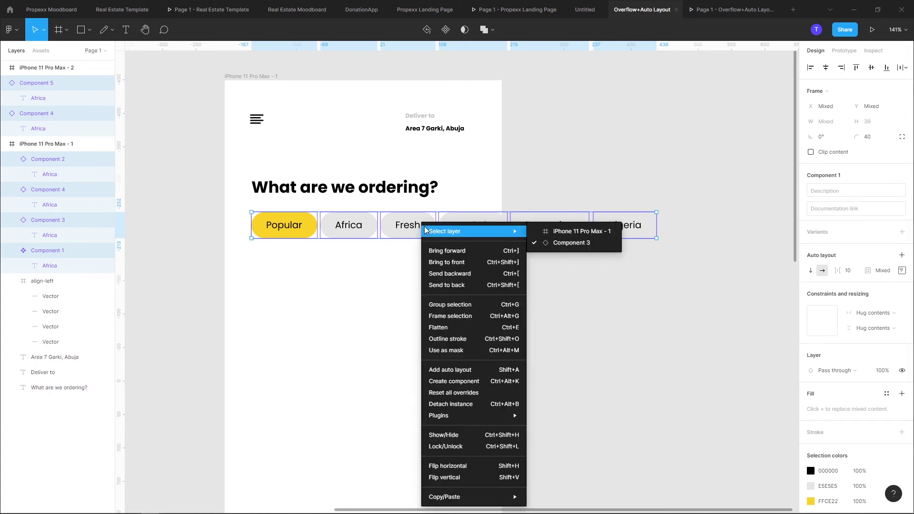
pyautogui.click(477, 319)
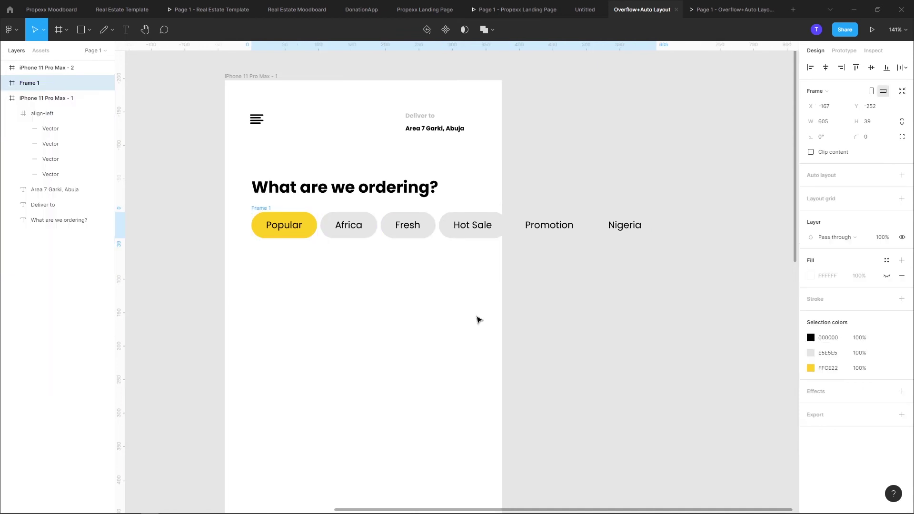
# Set Frame 1's overflow to Horizontal scrolling and narrow it to 360 px wide
pyautogui.hscroll(2, 481, 312)
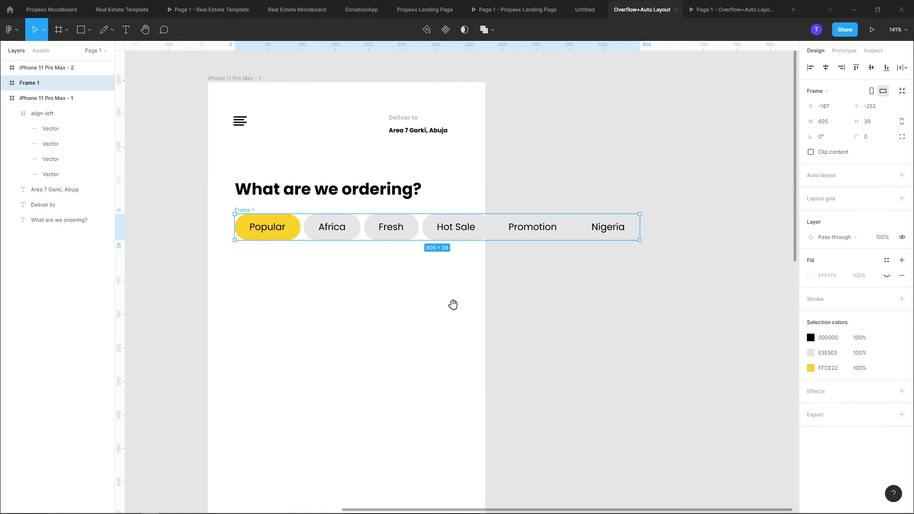
pyautogui.click(840, 53)
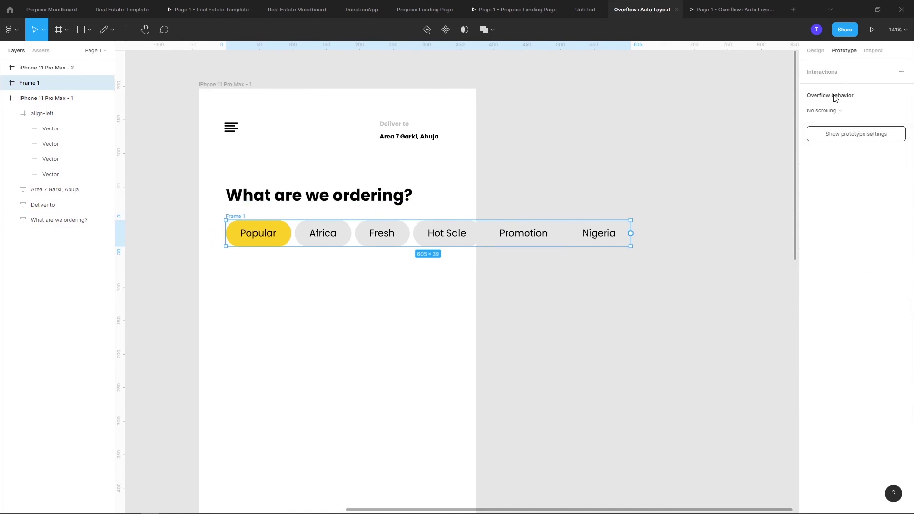
pyautogui.click(835, 109)
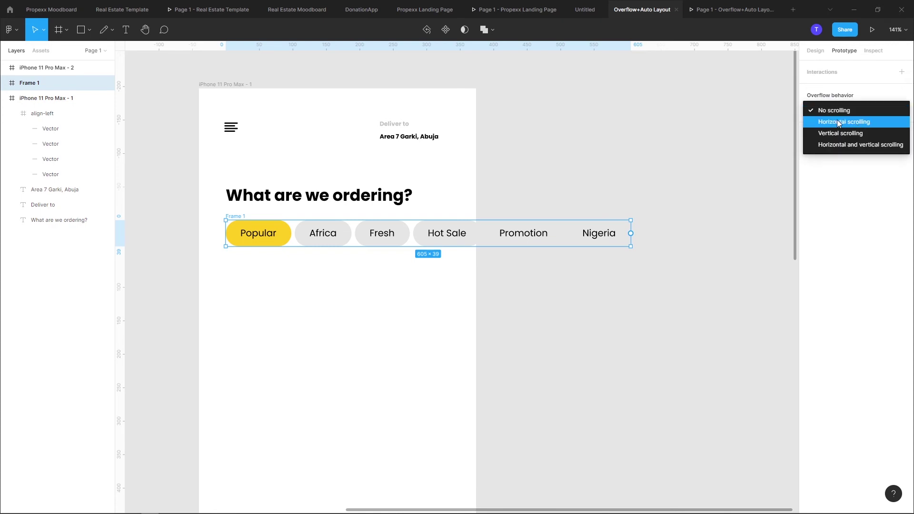
pyautogui.click(838, 122)
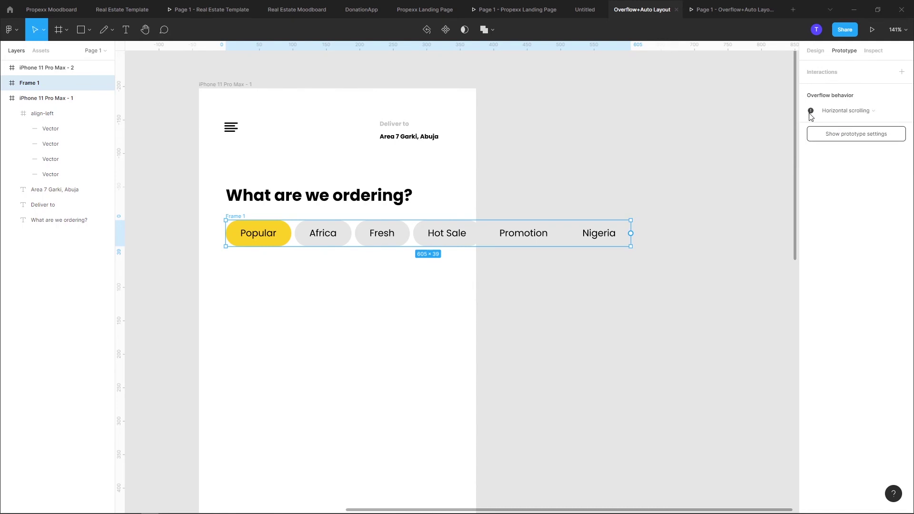
pyautogui.moveTo(810, 116)
pyautogui.moveTo(632, 227); pyautogui.dragTo(489, 231)
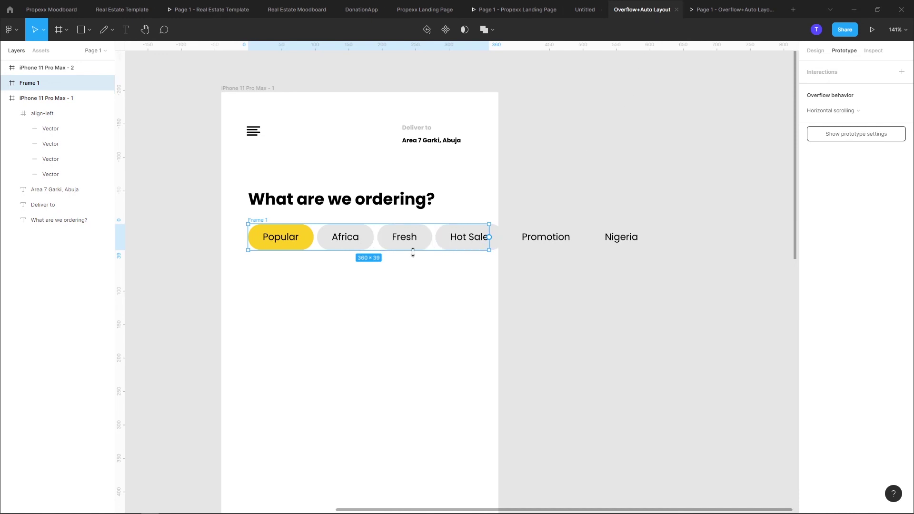
# Nest Frame 1 inside iPhone 11 Pro Max - 1 and present that phone frame
pyautogui.scroll(3, 414, 251)
pyautogui.scroll(2, 420, 230)
pyautogui.moveTo(240, 103); pyautogui.dragTo(236, 99)
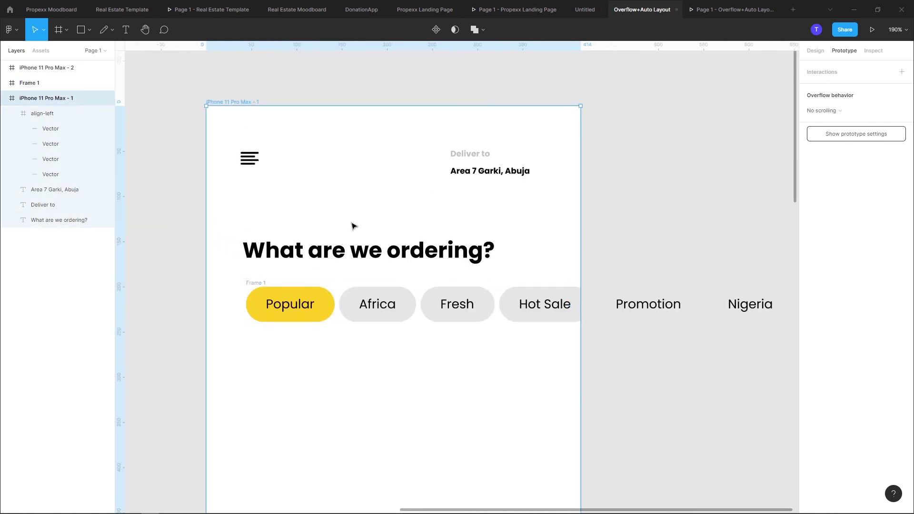
pyautogui.hotkey('ctrl', 'z')
pyautogui.click(254, 283)
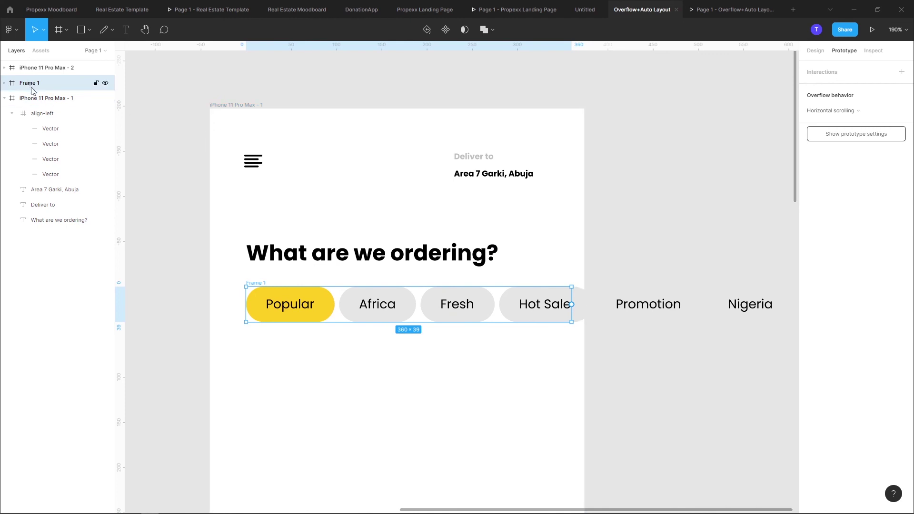
pyautogui.moveTo(34, 86); pyautogui.dragTo(38, 106)
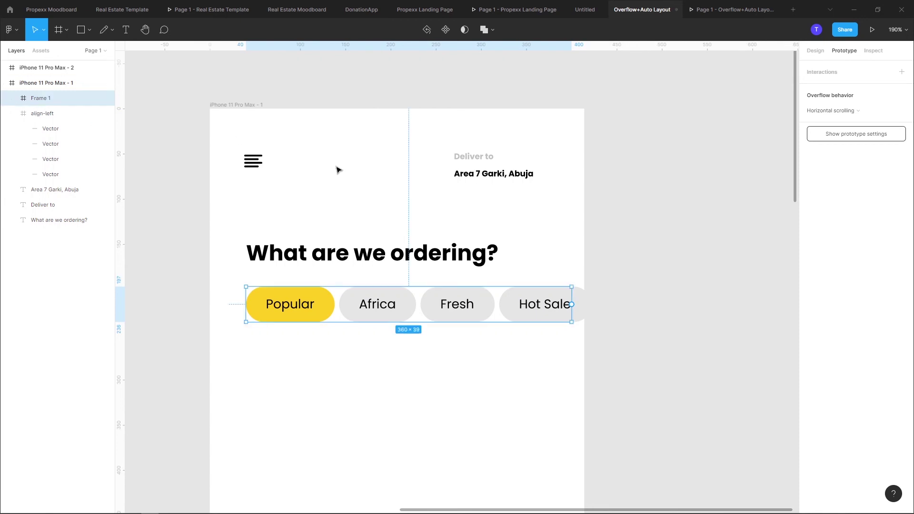
pyautogui.click(224, 99)
pyautogui.click(229, 103)
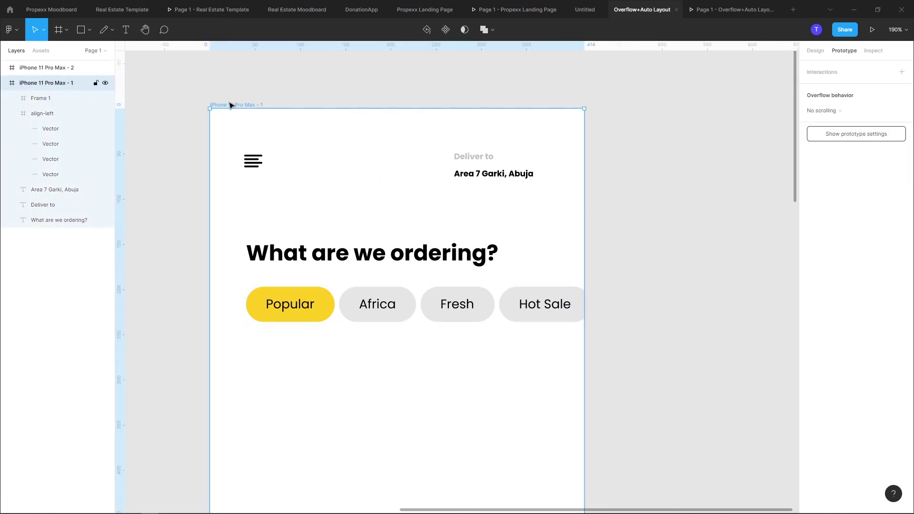
pyautogui.click(872, 30)
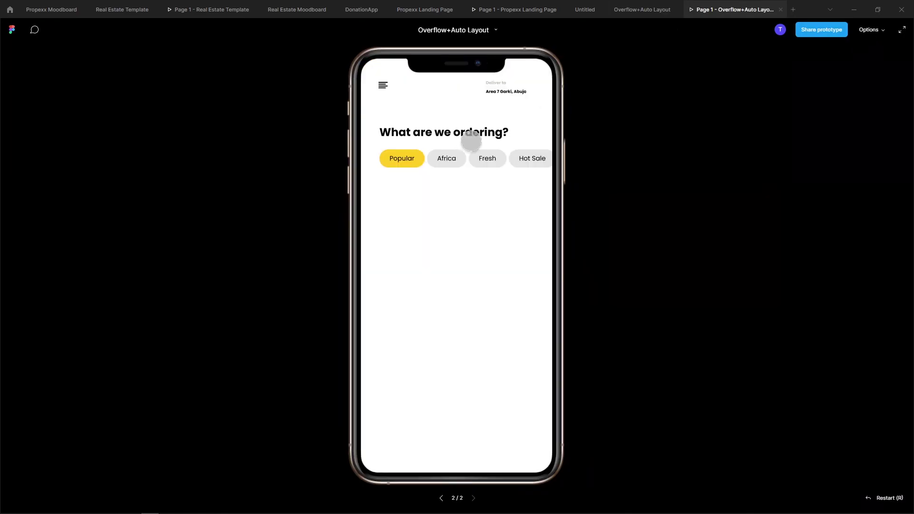
# Slide the pill row left and right in the preview, then switch back to the editor
pyautogui.moveTo(524, 157); pyautogui.dragTo(628, 159)
pyautogui.moveTo(476, 160); pyautogui.dragTo(568, 152)
pyautogui.click(637, 10)
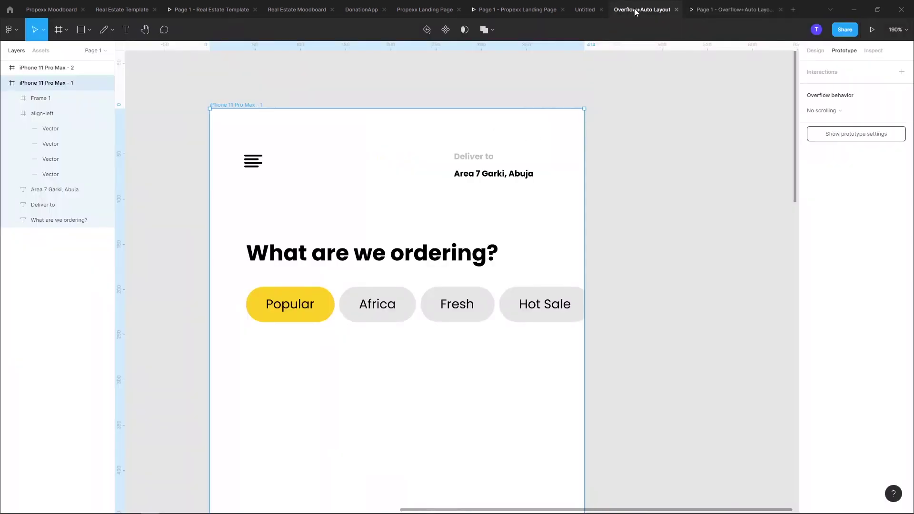
pyautogui.scroll(-1, 405, 195)
pyautogui.hscroll(-1, 405, 194)
pyautogui.scroll(-3, 410, 178)
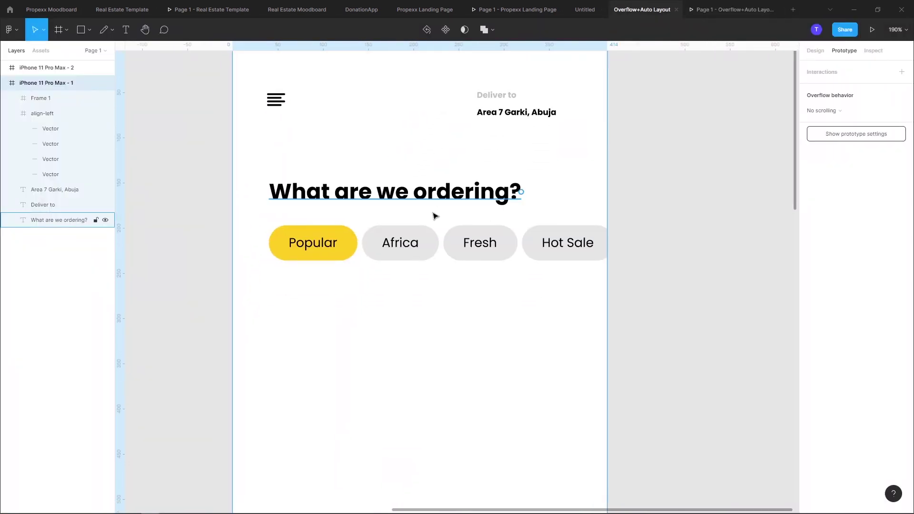
# Reopen the preview, slide the pills to reveal Promotion, and return to the editor
pyautogui.click(732, 9)
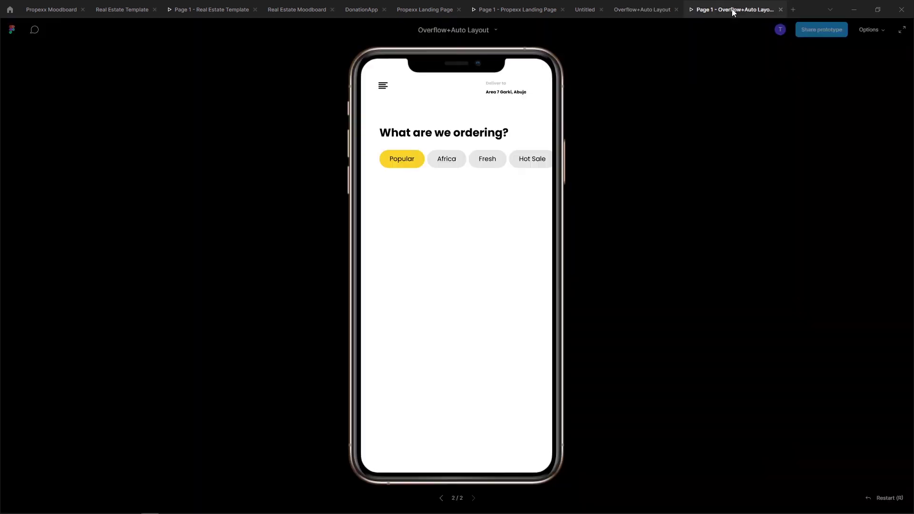
pyautogui.moveTo(415, 149); pyautogui.dragTo(353, 161)
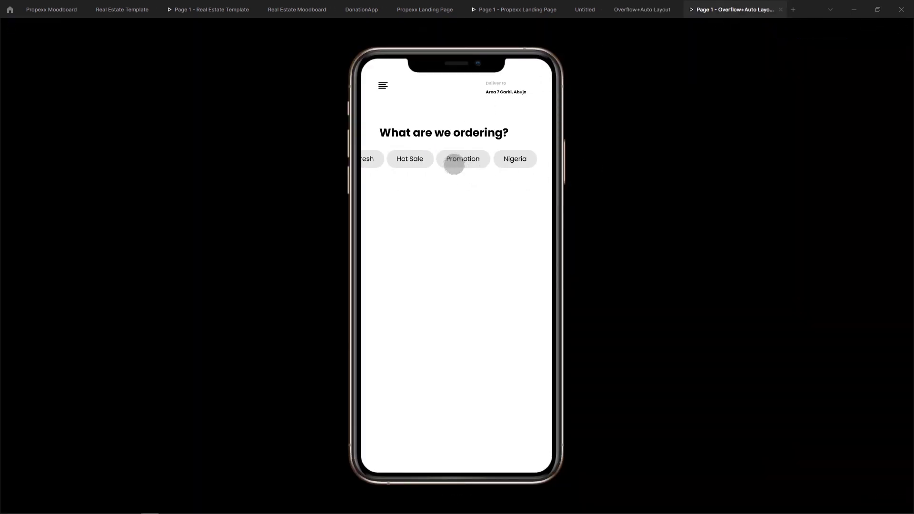
pyautogui.click(636, 11)
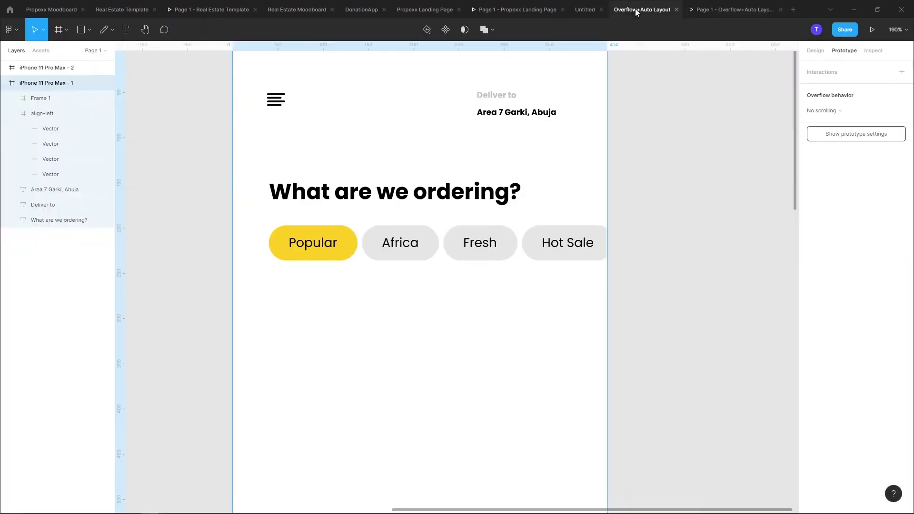
pyautogui.scroll(3, 615, 179)
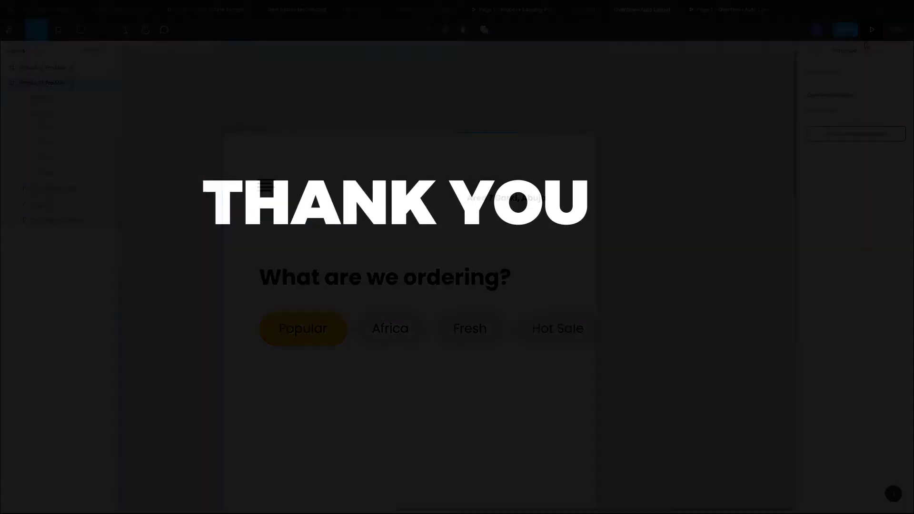